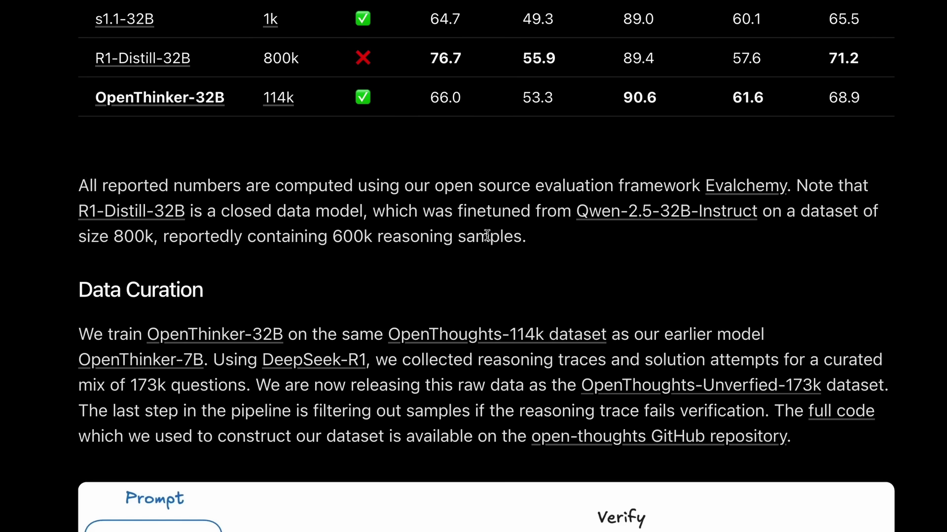
# - Highlight the blog's lines on finetuning Qwen-2.5-32B-Instruct and training on OpenThoughts-114k
pyautogui.moveTo(376, 211); pyautogui.dragTo(762, 220)
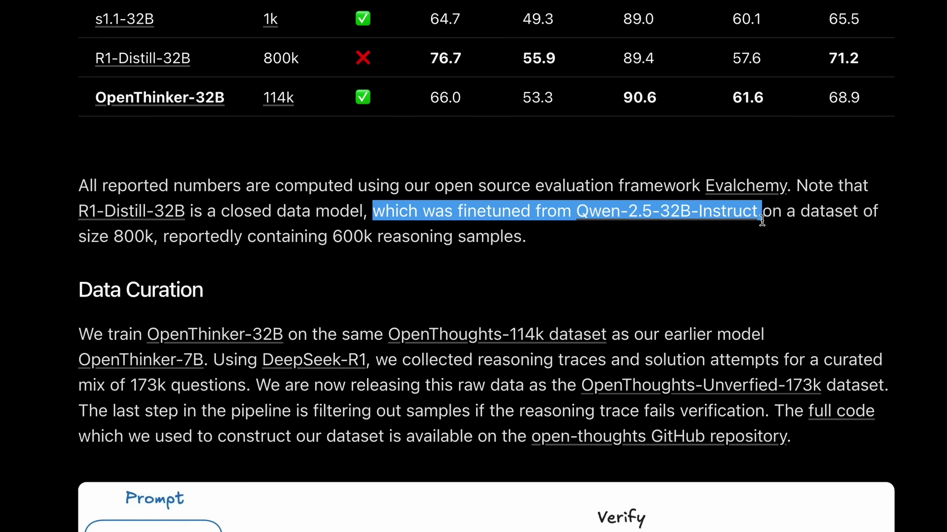
pyautogui.click(799, 210)
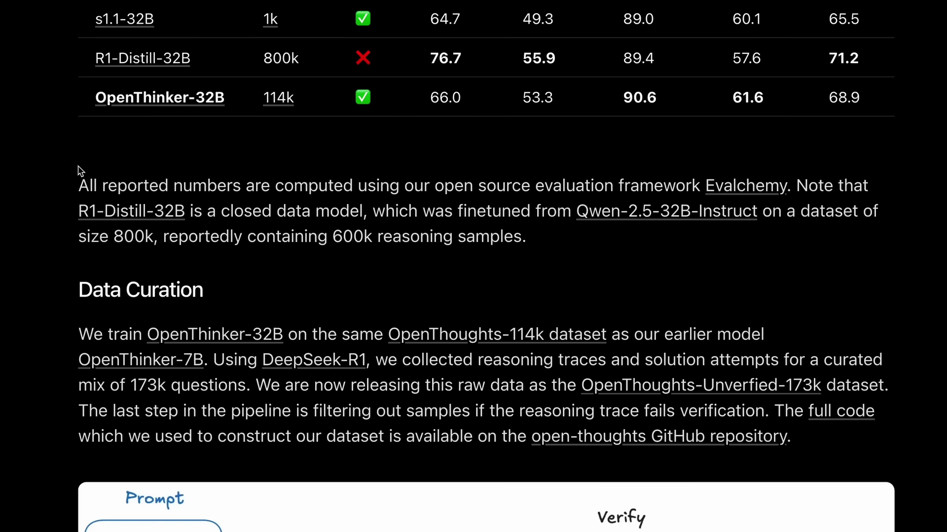
pyautogui.scroll(-4, 112, 260)
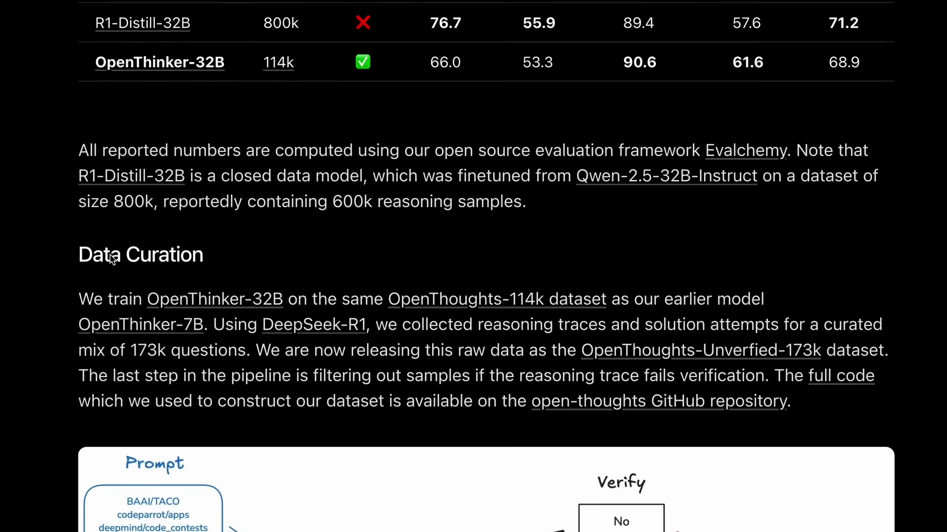
pyautogui.moveTo(108, 138); pyautogui.dragTo(607, 140)
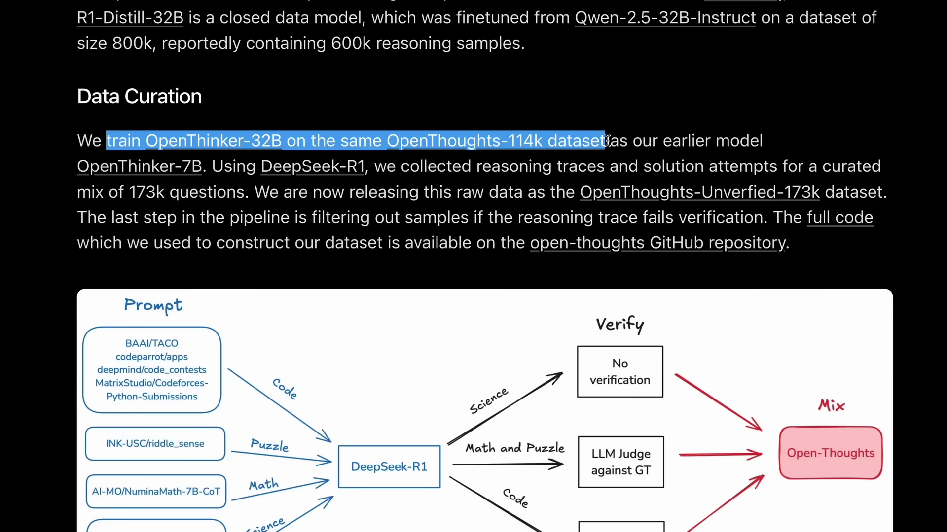
pyautogui.click(632, 138)
# - Highlight the OpenThinker-7B mention and the Data Curation paragraph, then scroll to the benchmark table
pyautogui.moveTo(667, 141); pyautogui.dragTo(896, 167)
pyautogui.click(230, 170)
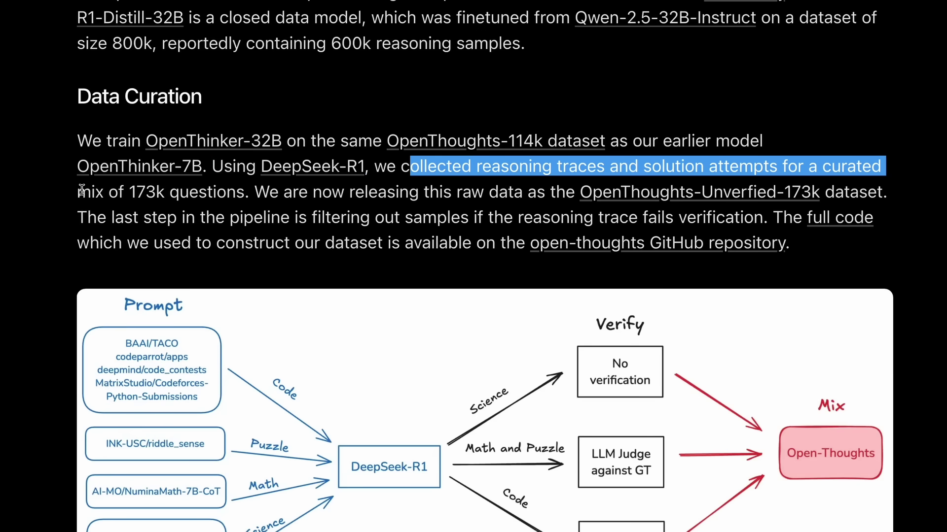
pyautogui.tripleClick(185, 189)
pyautogui.click(185, 192)
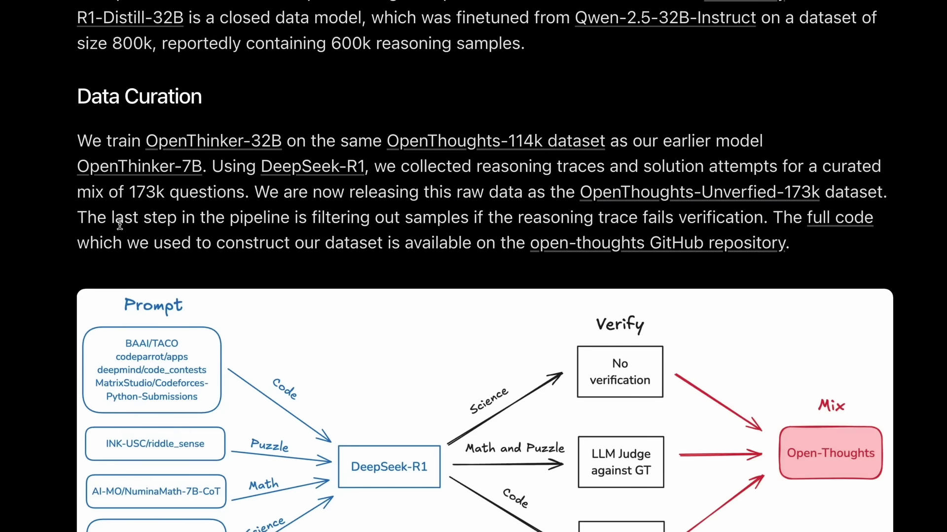
pyautogui.scroll(-1, 79, 217)
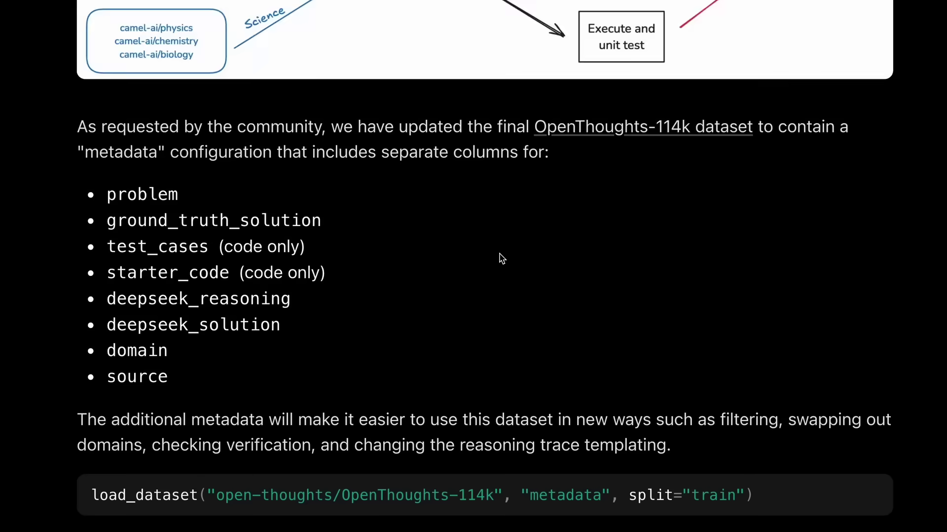
pyautogui.scroll(-8, 500, 257)
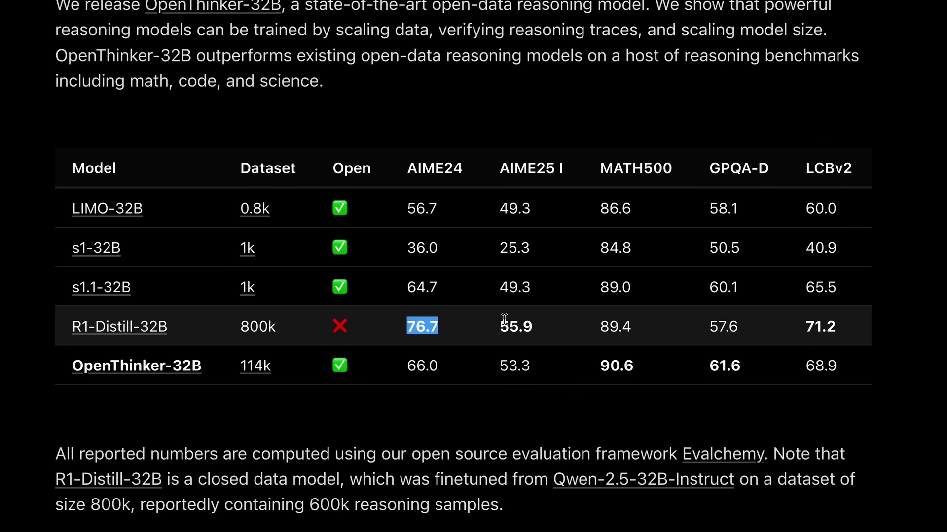
# - Highlight AIME25 I scores 55.9 vs 53.3 and MATH500 scores 89.4 vs 90.6
pyautogui.moveTo(504, 319); pyautogui.dragTo(542, 327)
pyautogui.moveTo(532, 369); pyautogui.dragTo(499, 367)
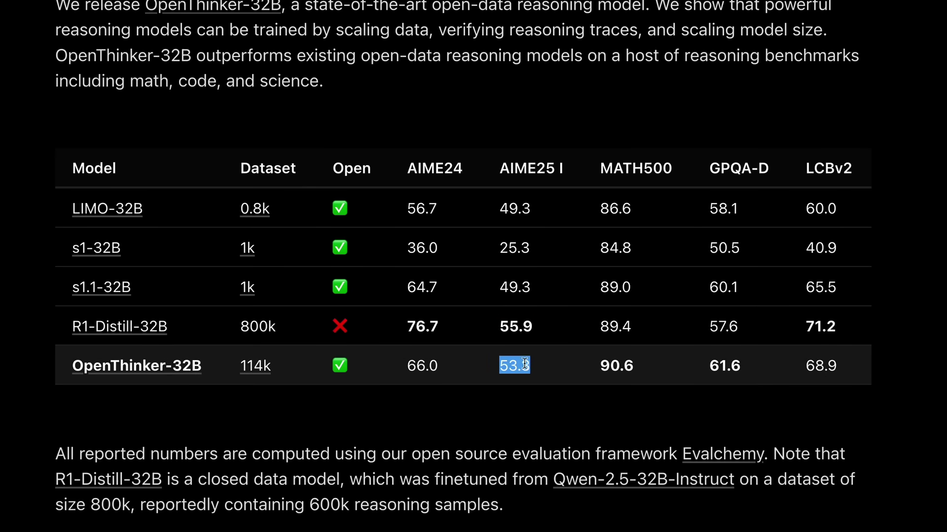
pyautogui.moveTo(600, 326); pyautogui.dragTo(633, 326)
pyautogui.moveTo(643, 369); pyautogui.dragTo(594, 371)
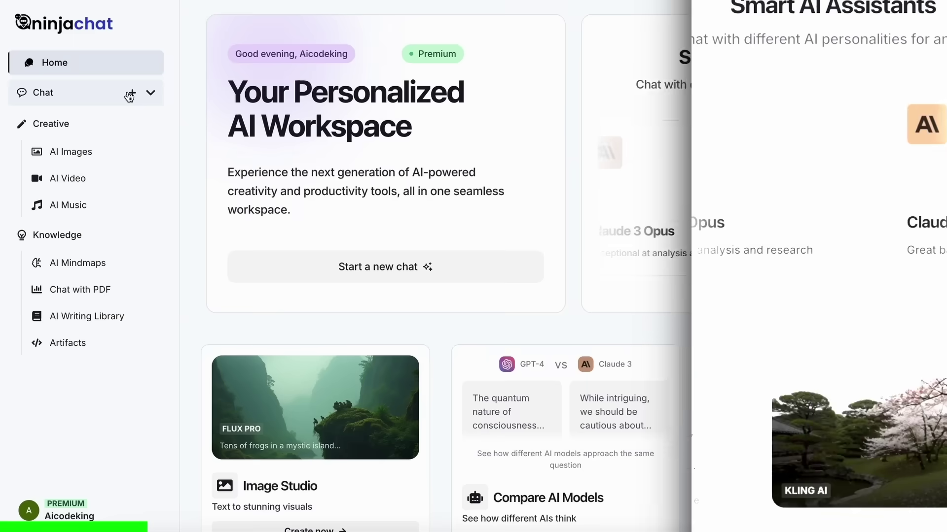
# - Browse NinjaChat's chat models and set the AI Images studio model to Flux Dev
pyautogui.click(131, 92)
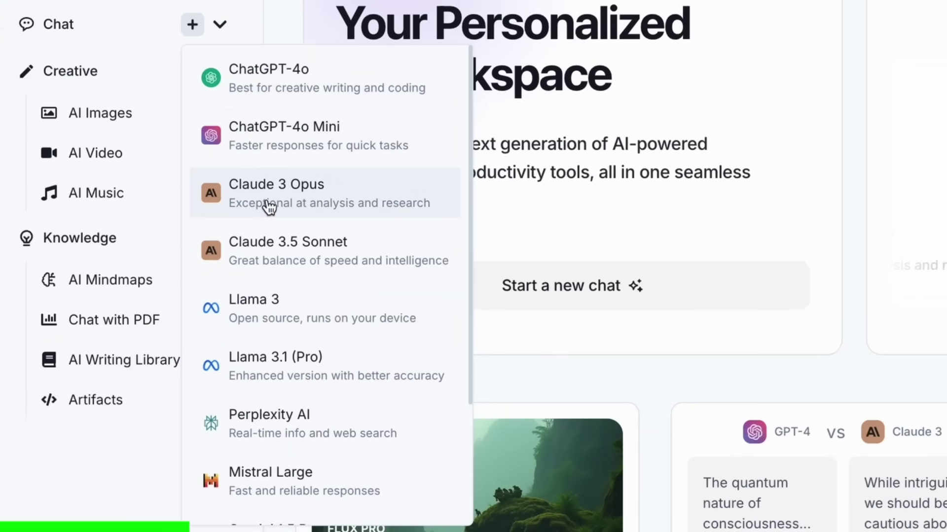
pyautogui.click(101, 116)
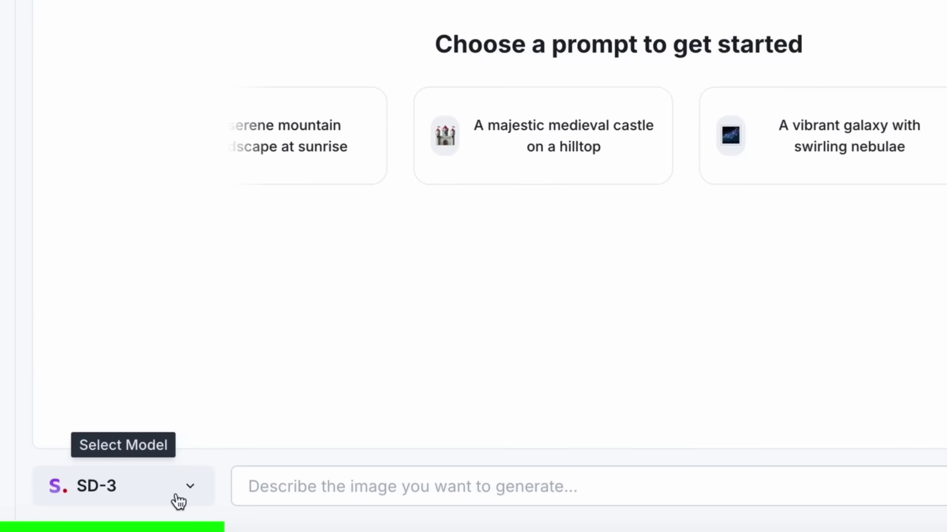
pyautogui.click(287, 499)
pyautogui.click(283, 470)
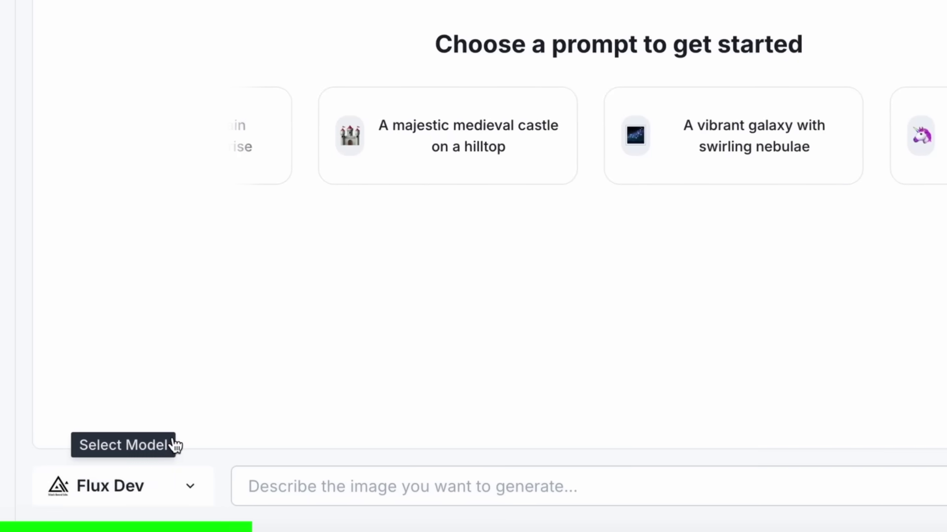
# - Keep Kling as the AI Video model and scroll down through the plan pricing
pyautogui.click(105, 184)
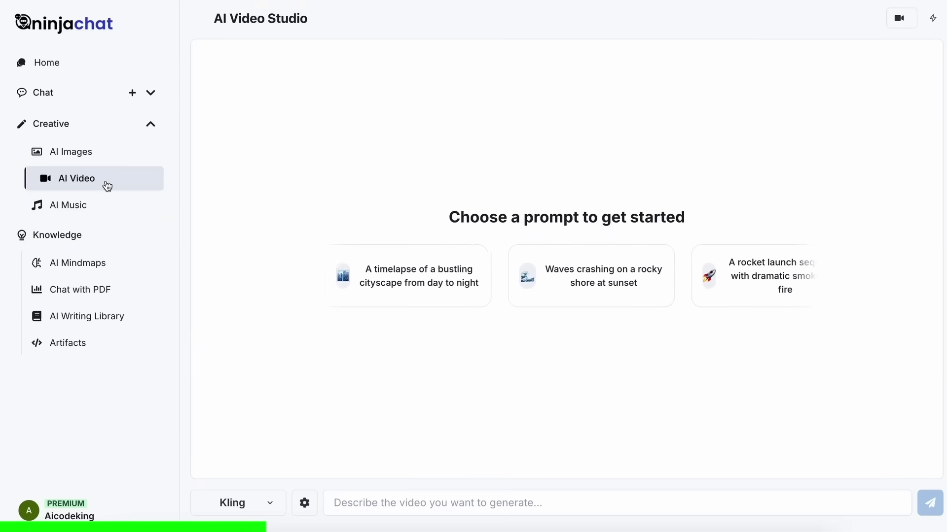
pyautogui.click(271, 505)
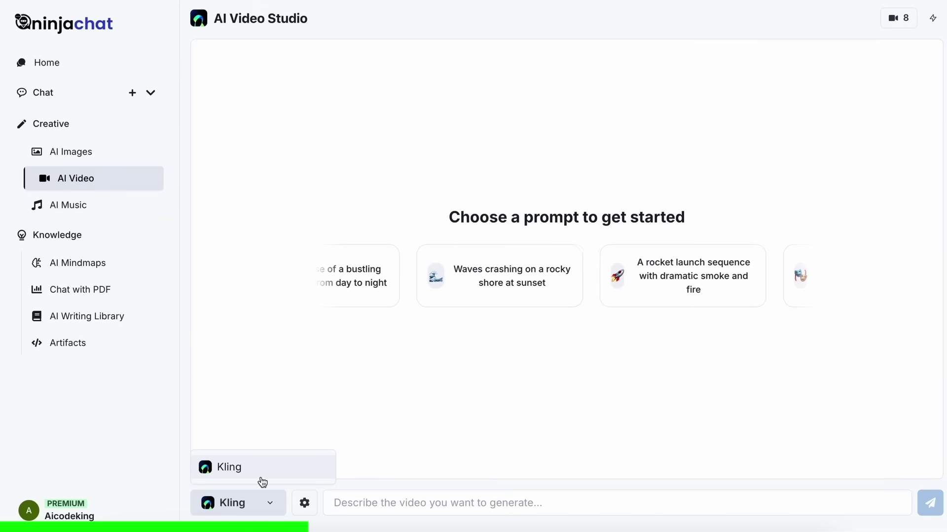
pyautogui.click(286, 405)
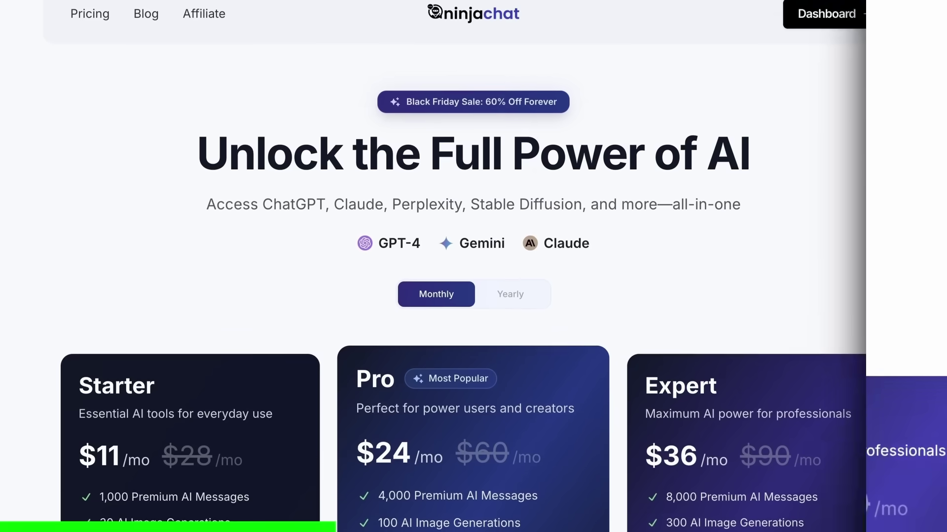
pyautogui.scroll(-3, 474, 266)
pyautogui.scroll(-5, 473, 266)
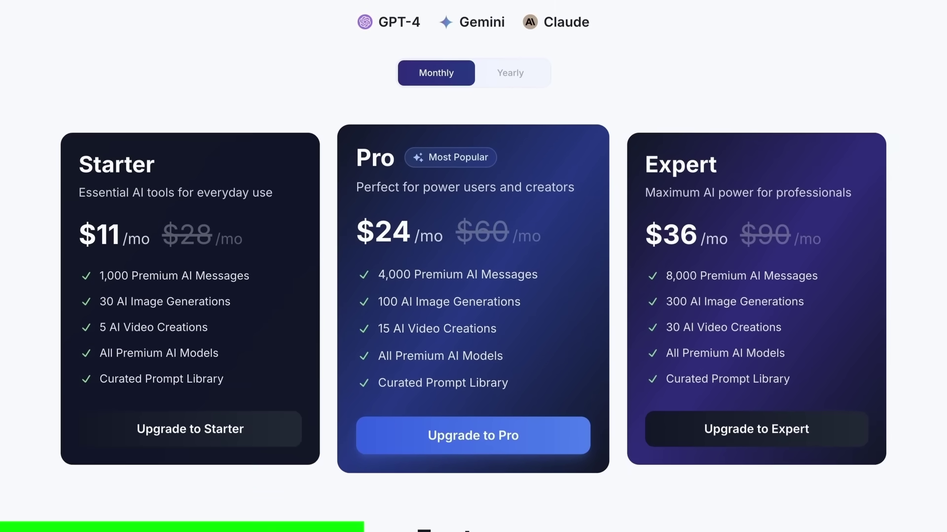
pyautogui.scroll(-5, 473, 266)
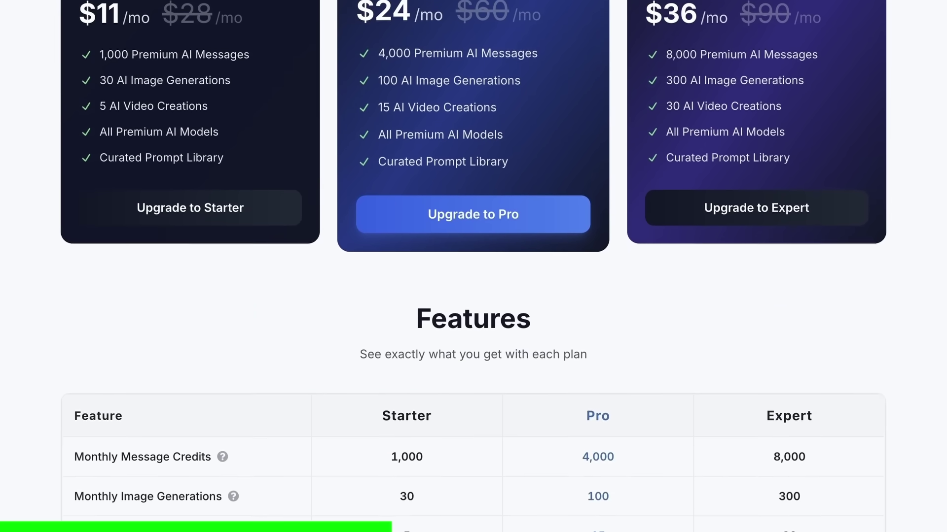
pyautogui.scroll(-2, 473, 266)
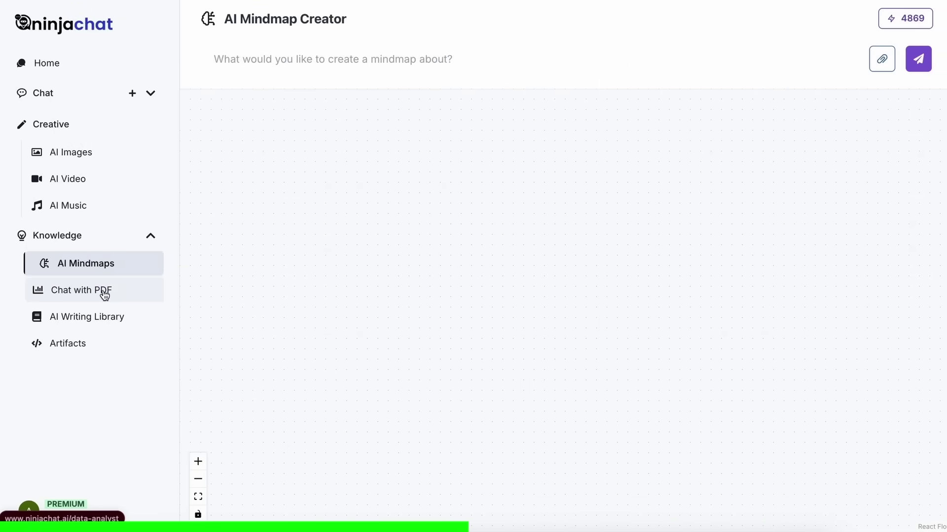
pyautogui.click(104, 295)
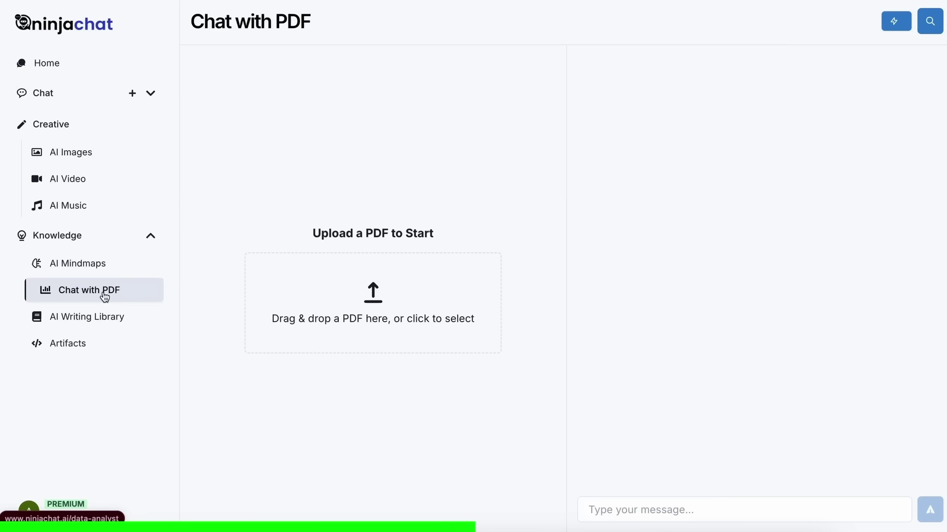
pyautogui.click(106, 318)
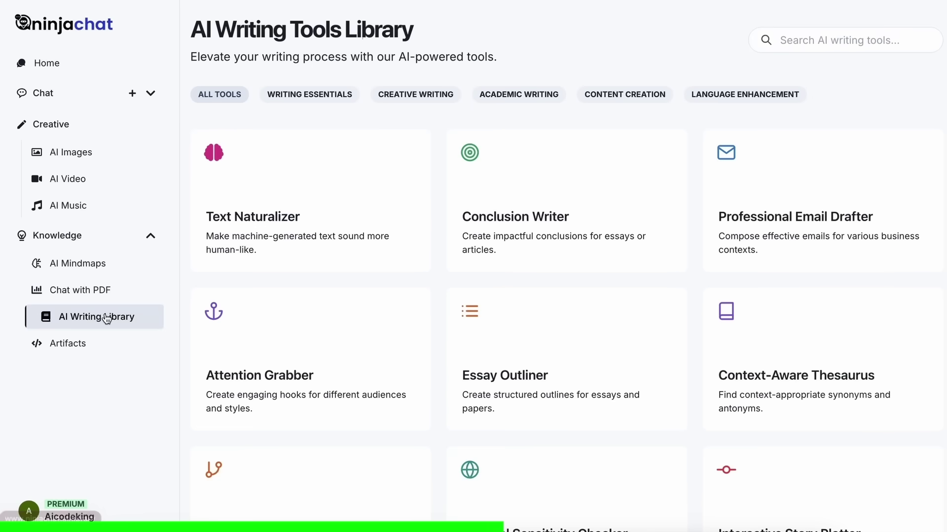
pyautogui.scroll(-10, 228, 313)
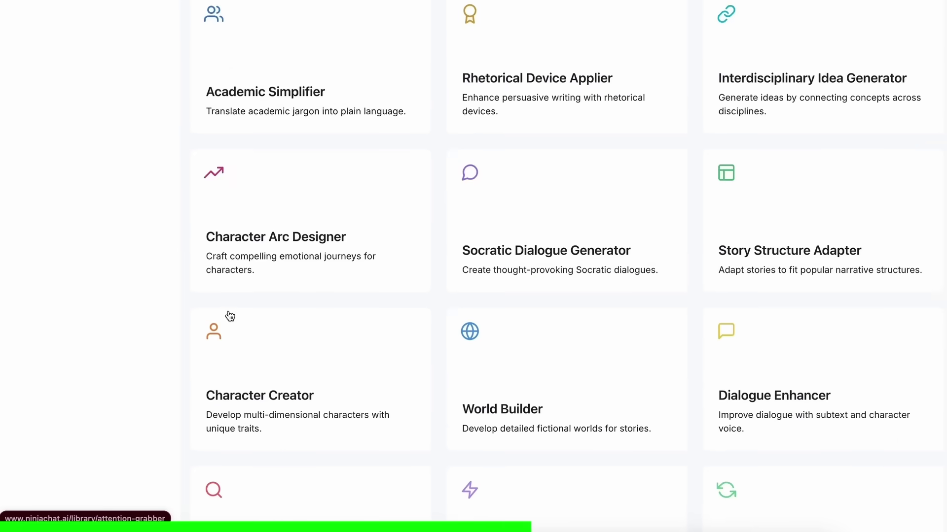
pyautogui.scroll(10, 230, 315)
pyautogui.click(117, 349)
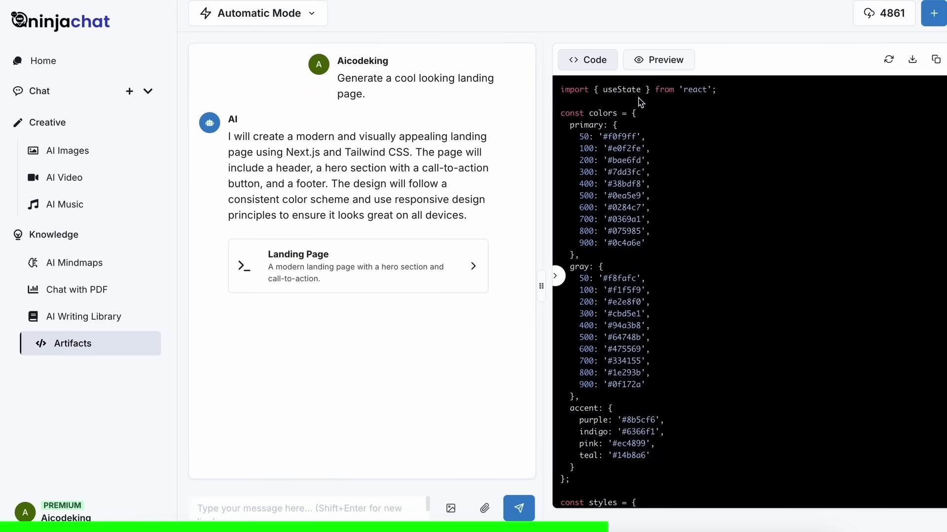
pyautogui.click(651, 63)
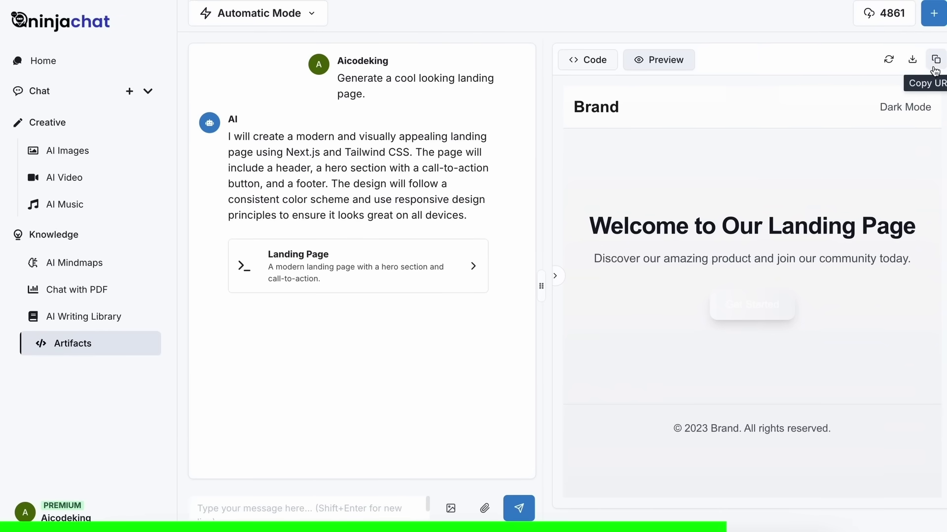
pyautogui.click(934, 69)
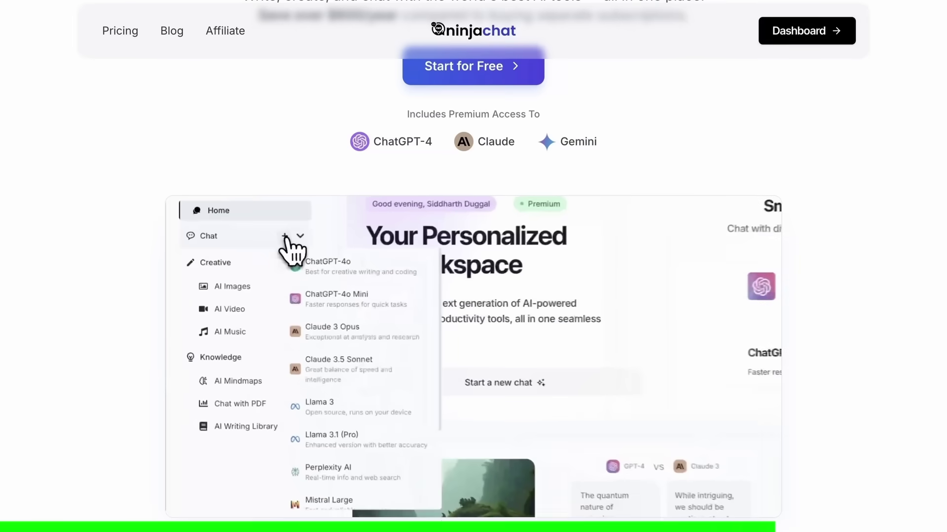
pyautogui.scroll(-8, 473, 266)
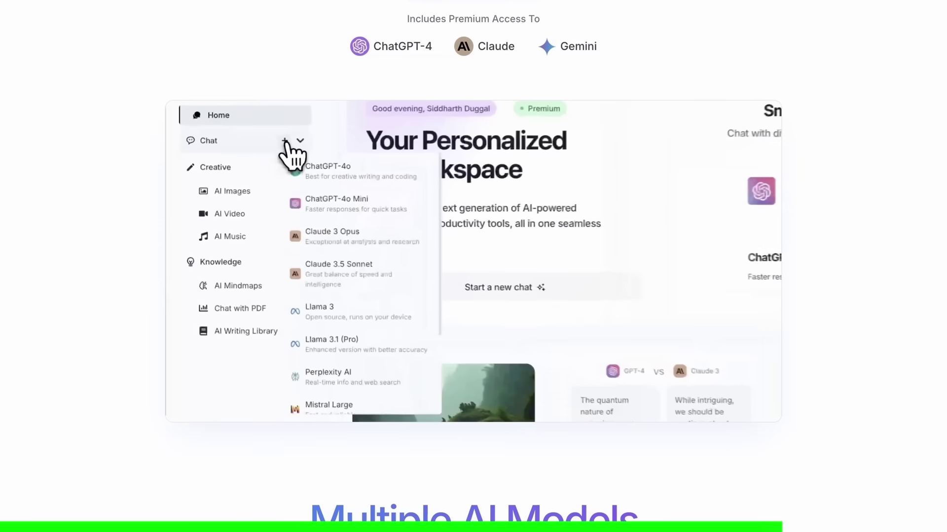
pyautogui.scroll(-8, 473, 266)
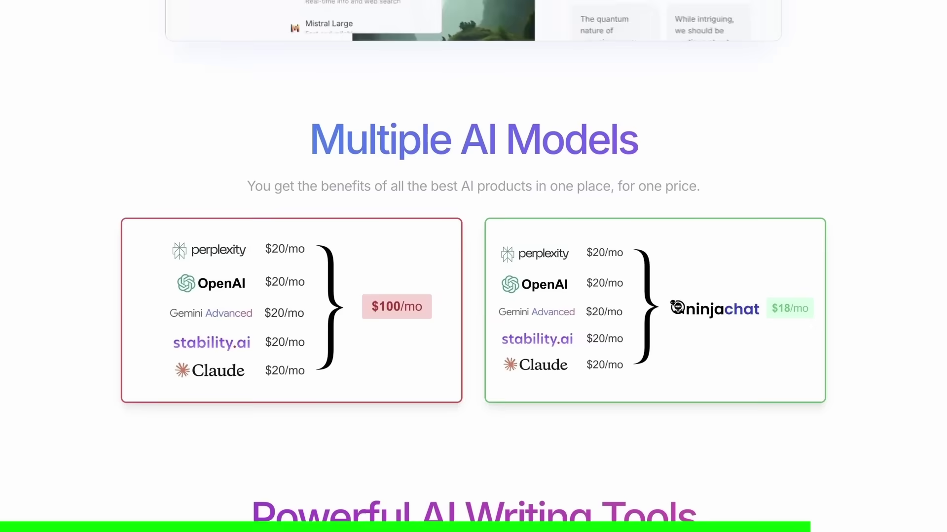
pyautogui.scroll(-8, 474, 267)
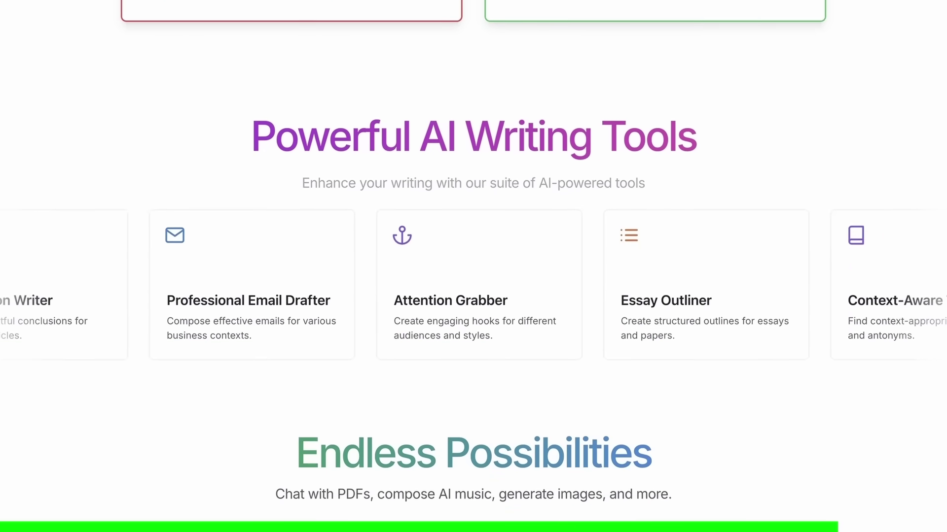
pyautogui.scroll(-8, 474, 266)
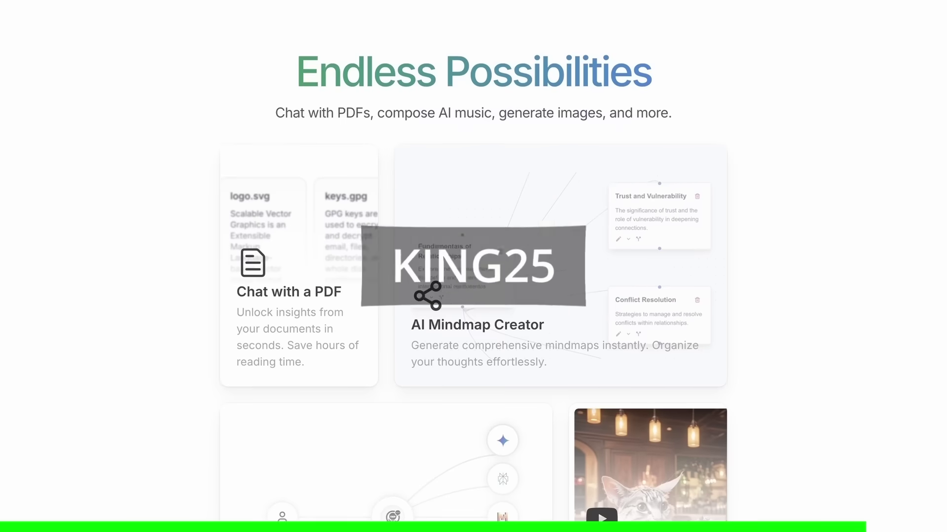
pyautogui.scroll(-8, 473, 266)
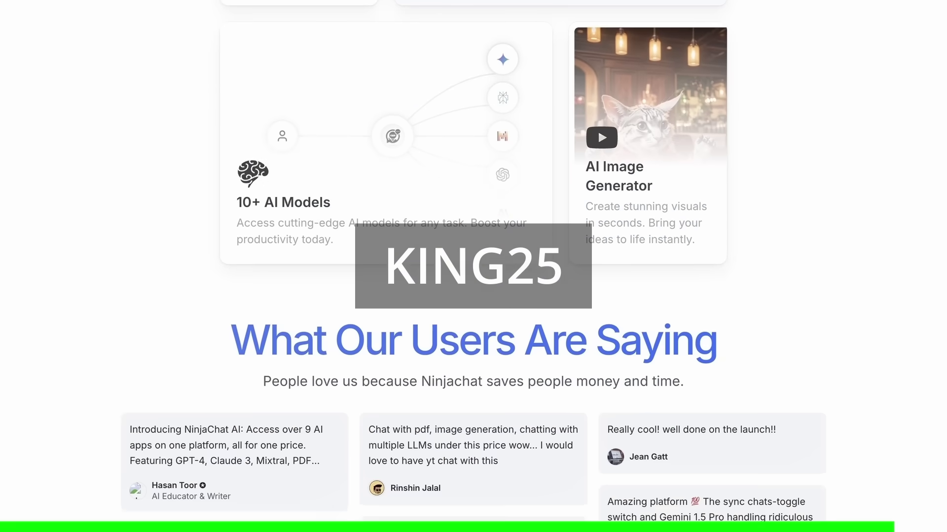
pyautogui.scroll(-8, 473, 266)
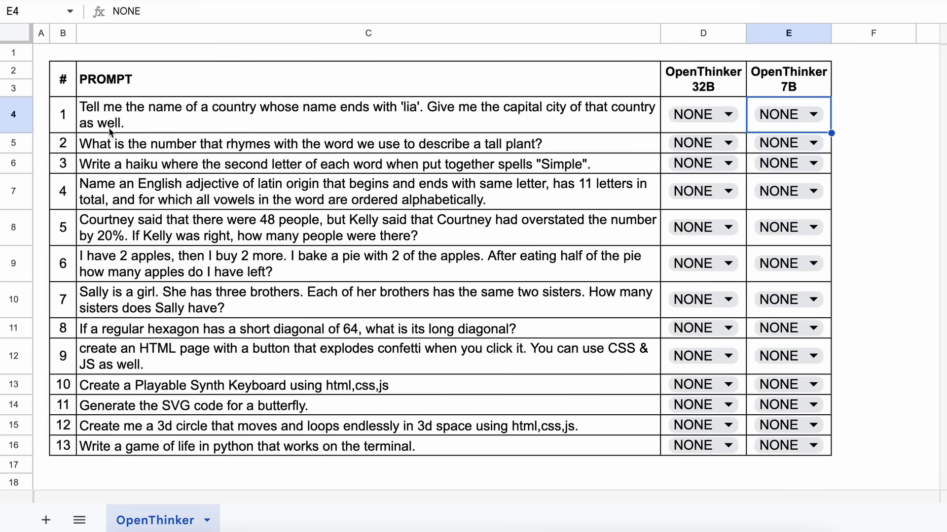
# - Copy prompt 1's text from cell C4
pyautogui.click(141, 127)
pyautogui.hotkey('ctrl', 'c')
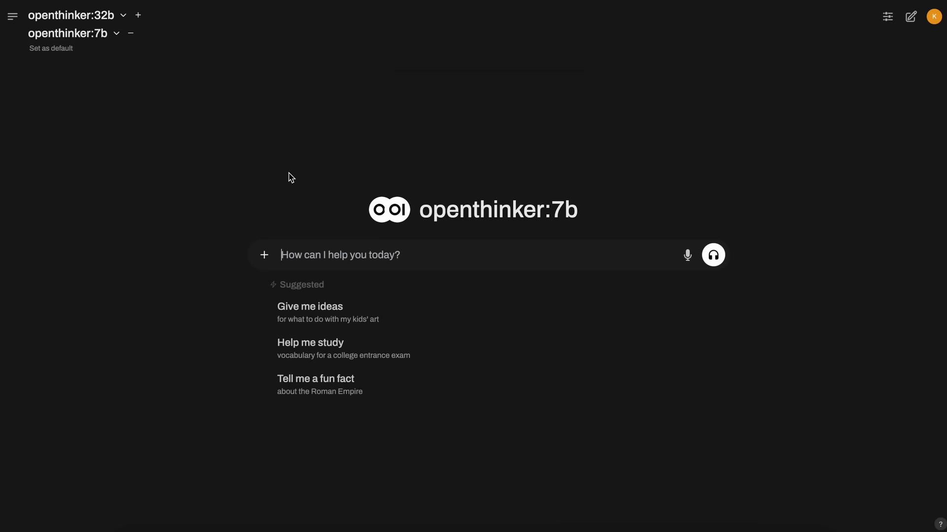
# - Paste prompt 1 into the chat, review both answers, and highlight the Mongolia/Ulaanbaatar answer
pyautogui.hotkey('ctrl', 'v')
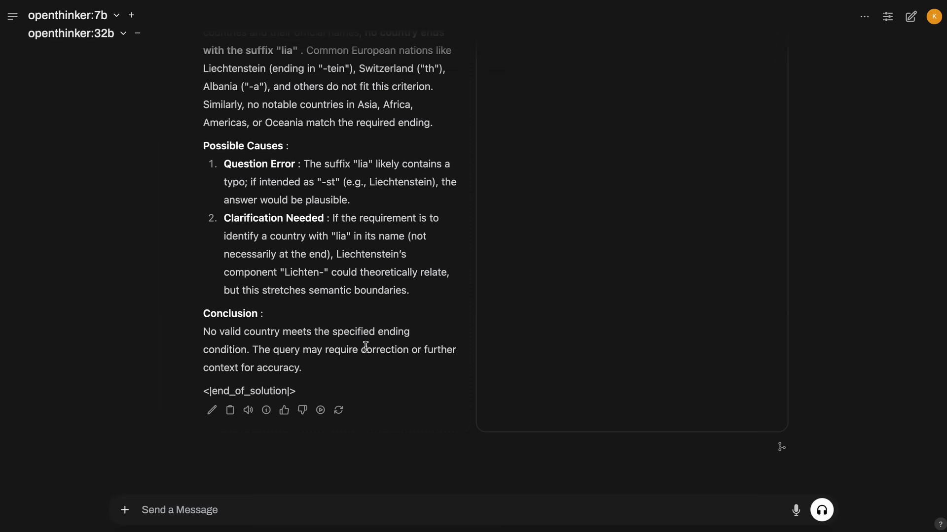
pyautogui.scroll(15, 348, 370)
pyautogui.scroll(-10, 340, 364)
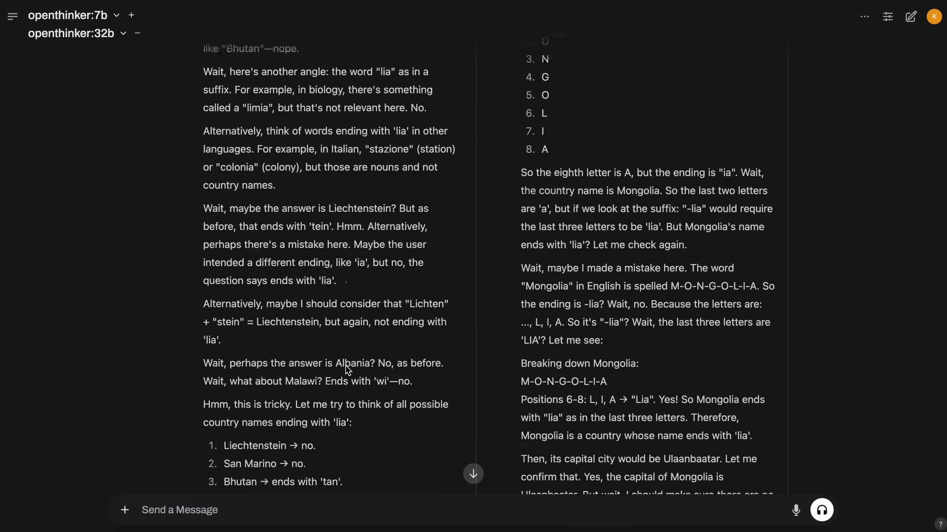
pyautogui.scroll(-12, 596, 396)
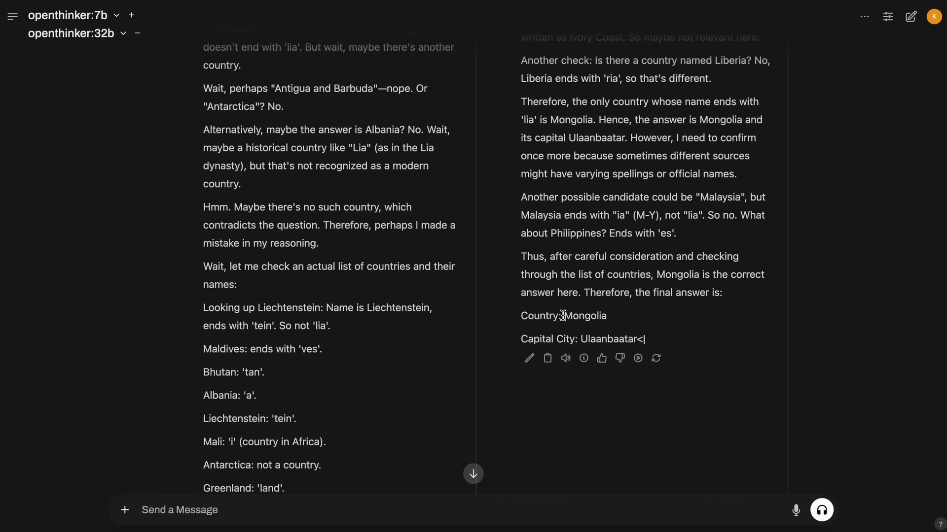
pyautogui.moveTo(522, 316); pyautogui.dragTo(640, 340)
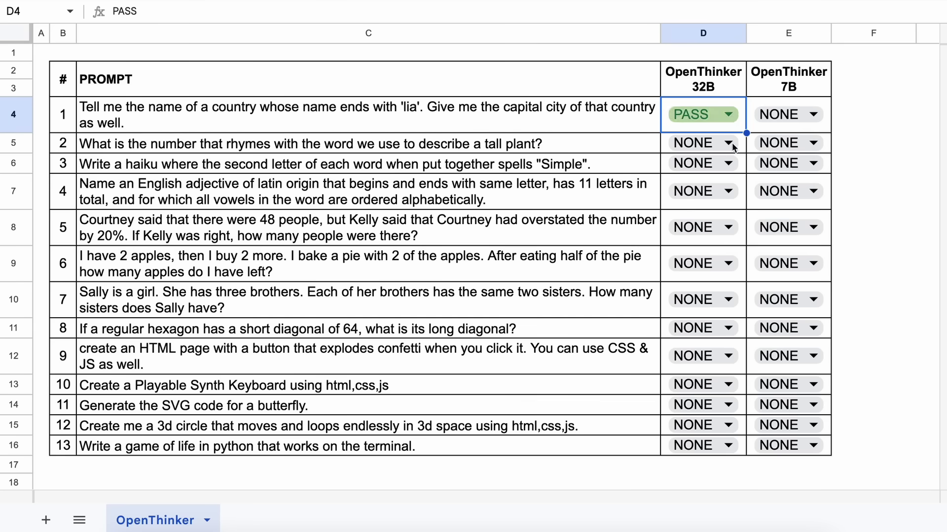
# - Score OpenThinker 7B FAIL for prompt 1 in E4 and select prompt 2 in C5
pyautogui.click(789, 114)
pyautogui.click(800, 176)
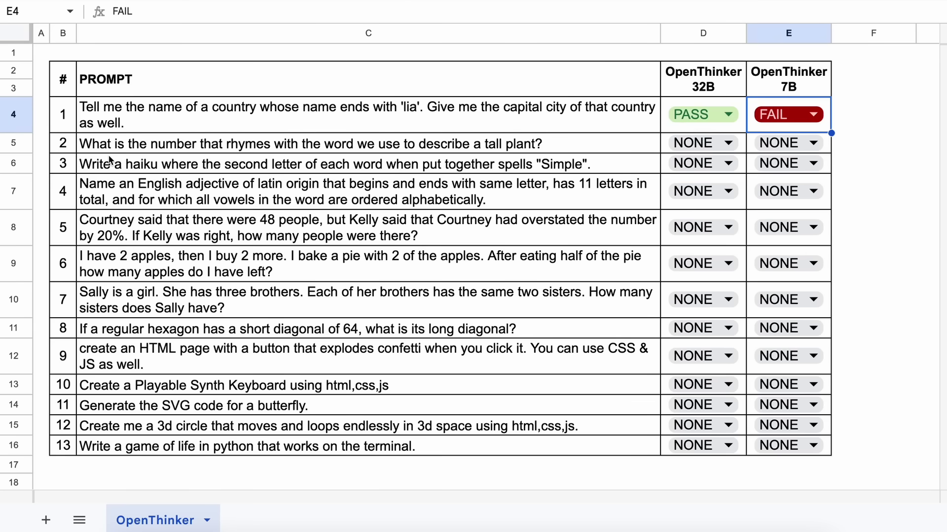
pyautogui.click(87, 147)
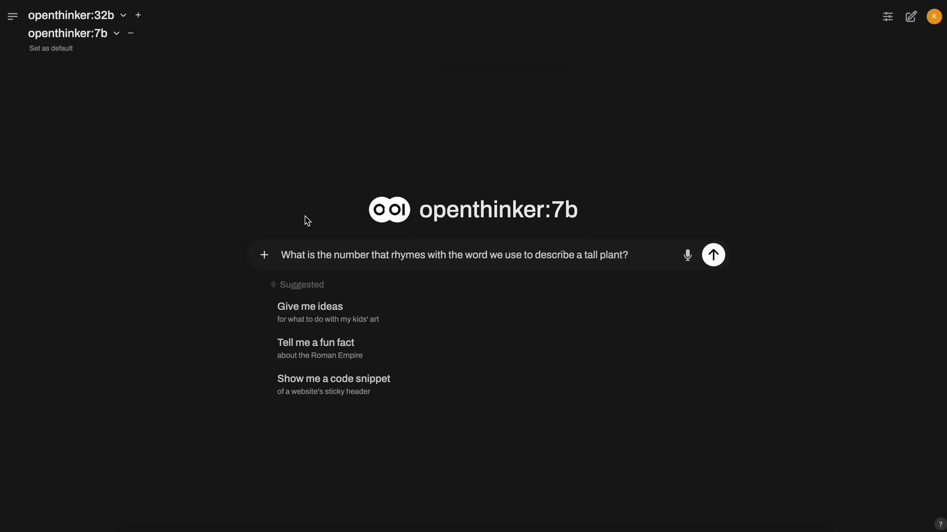
# - Send the tall-plant rhyme prompt and review both answers concluding three (3)
pyautogui.press('Return')
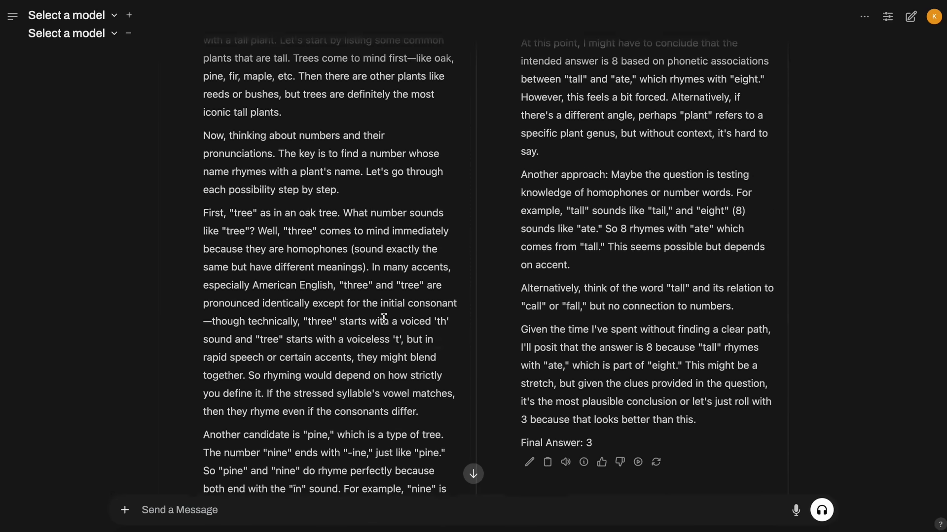
pyautogui.scroll(10, 384, 320)
pyautogui.scroll(7, 384, 319)
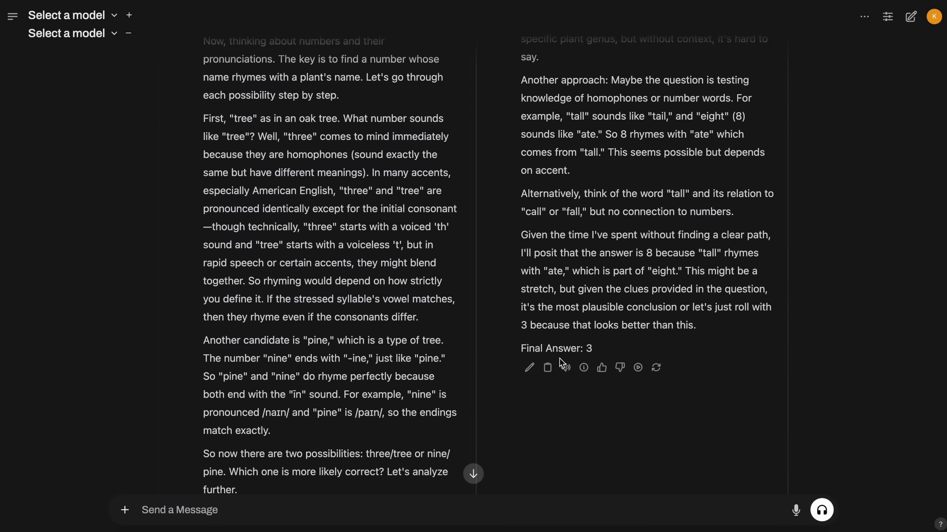
pyautogui.scroll(-15, 390, 413)
pyautogui.scroll(2, 391, 413)
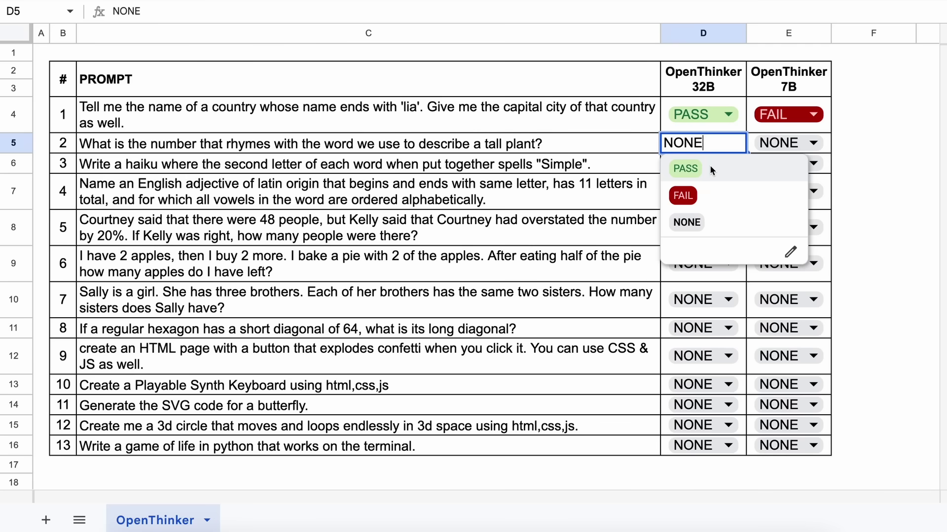
# - Mark D5 and E5 PASS for prompt 2 and select the haiku prompt in C6
pyautogui.click(682, 164)
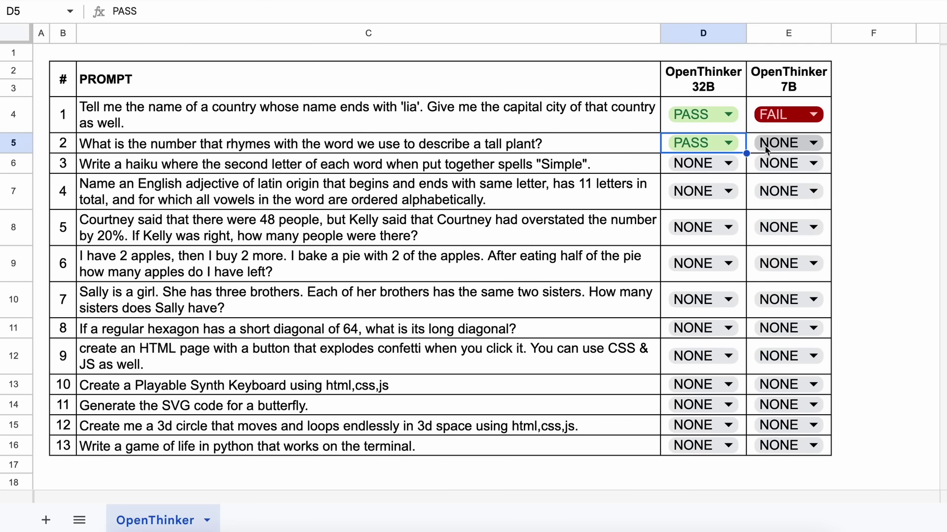
pyautogui.click(789, 143)
pyautogui.click(770, 164)
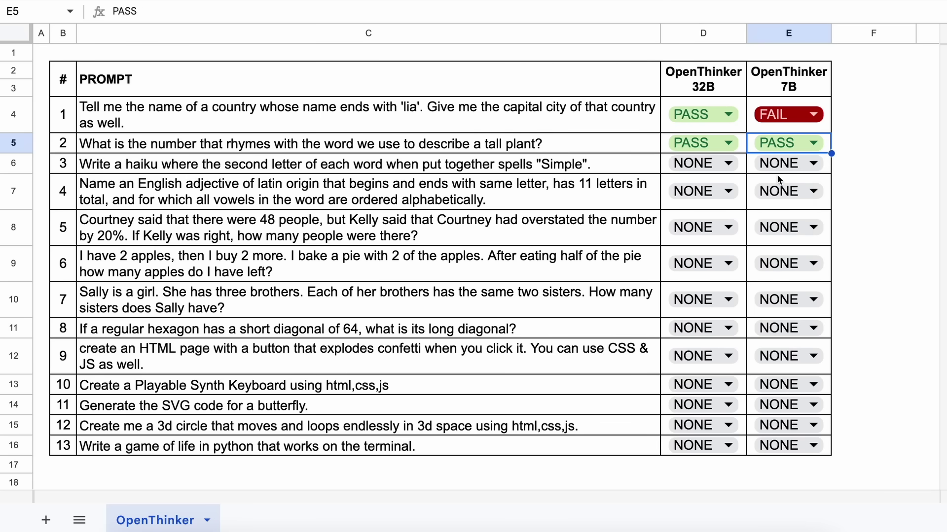
pyautogui.click(87, 170)
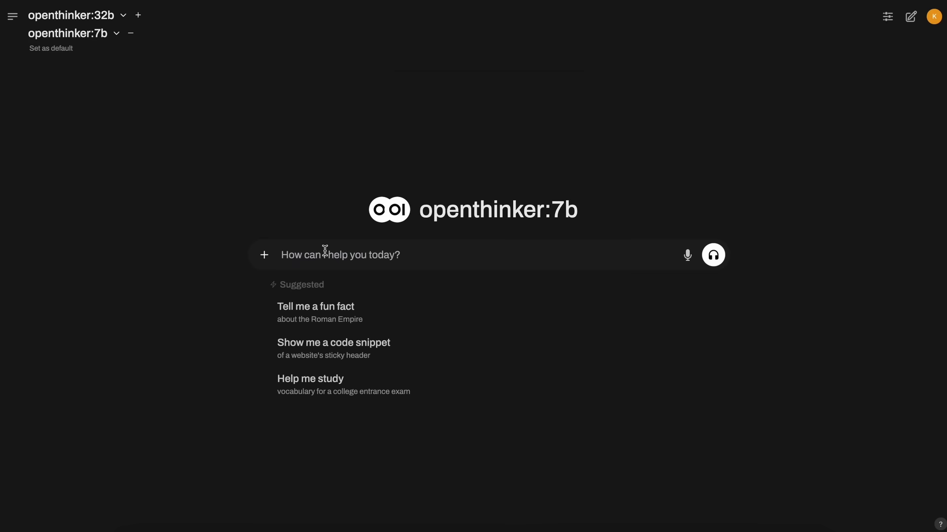
# - Paste the haiku prompt and send it to both OpenThinker models
pyautogui.hotkey('ctrl', 'v')
pyautogui.press('Return')
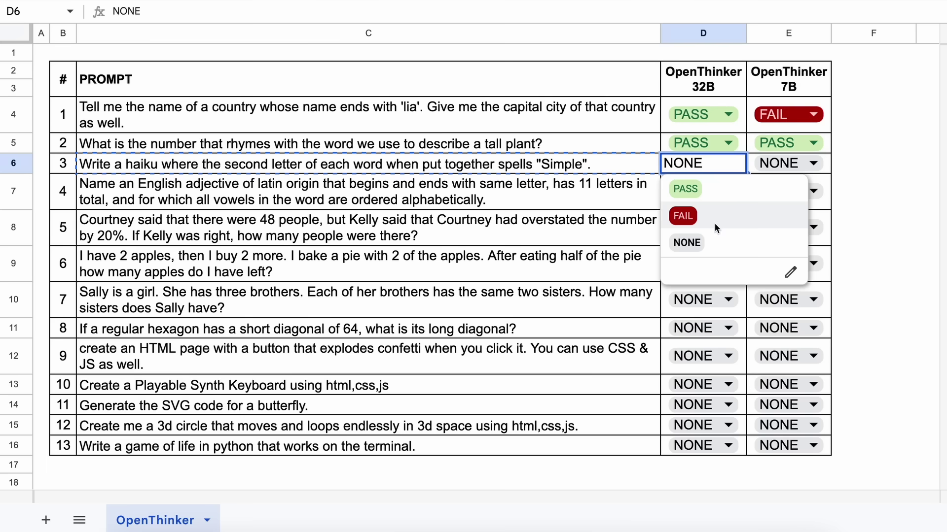
# - Mark D6 and E6 FAIL for the haiku prompt and copy prompt 4 from C7
pyautogui.click(680, 213)
pyautogui.click(789, 163)
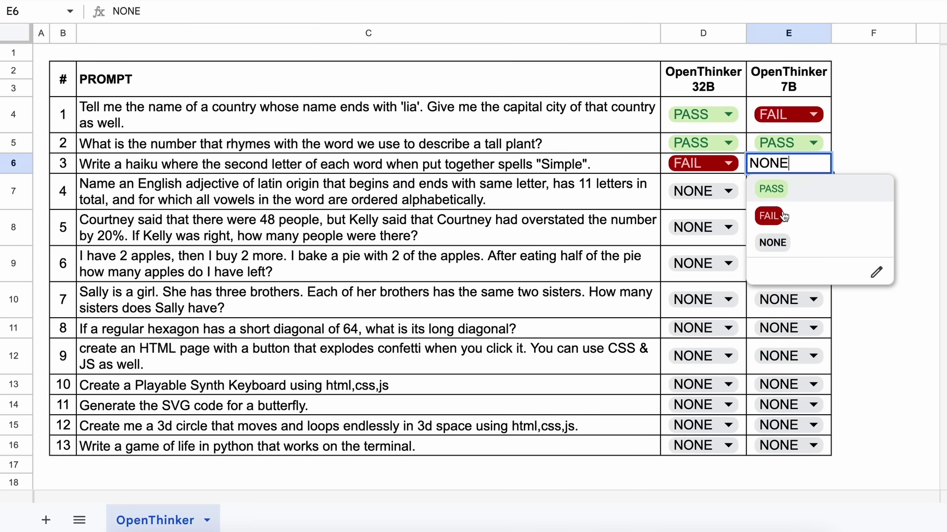
pyautogui.click(770, 214)
pyautogui.click(95, 185)
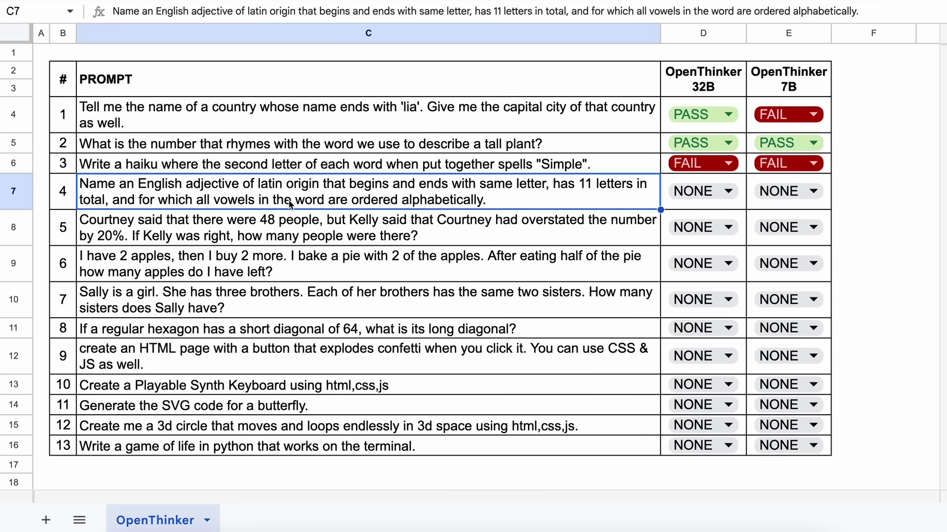
pyautogui.hotkey('ctrl', 'c')
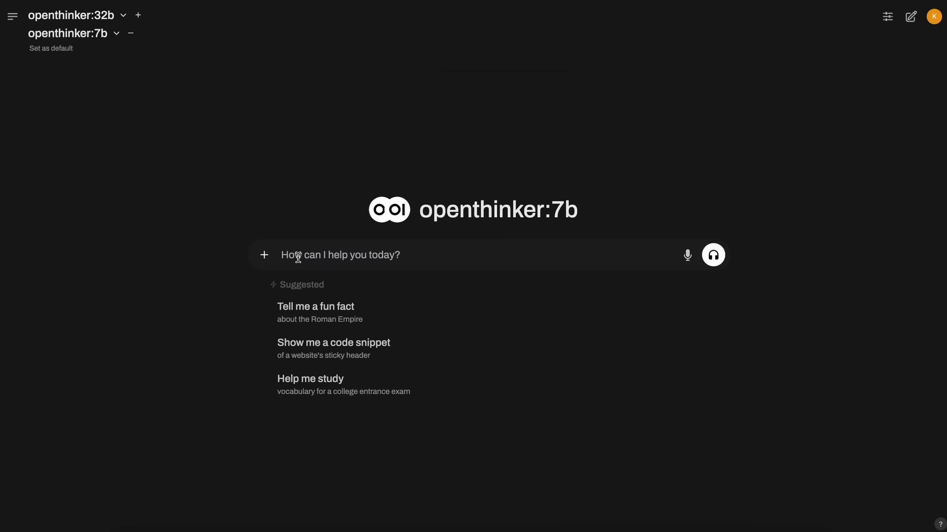
# - Replace the stray 'v' in the message box with the Latin-adjective prompt 4 and send it
pyautogui.click(290, 255)
pyautogui.write('v')
pyautogui.press('BackSpace')
pyautogui.hotkey('ctrl', 'v')
pyautogui.press('Return')
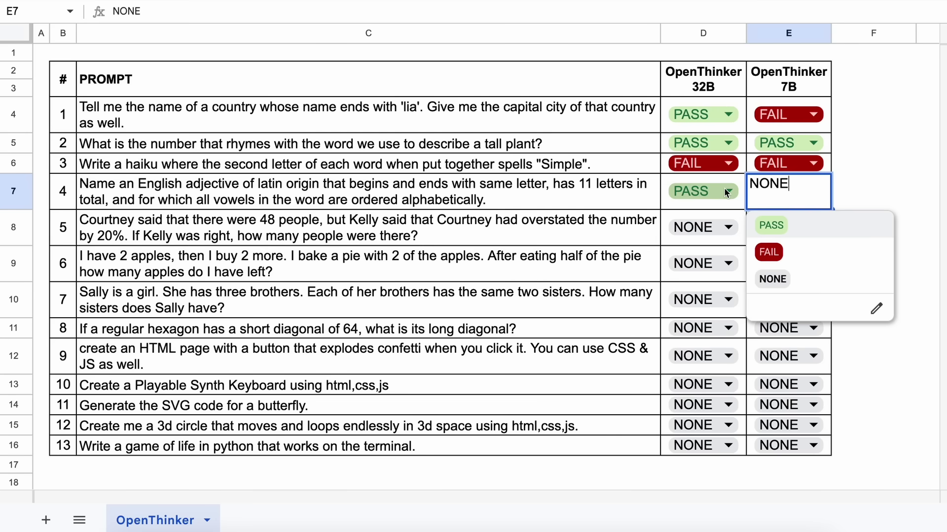
# - Score prompt 4 as FAIL for OpenThinker 7B in E7, then select the Courtney prompt in C8
pyautogui.click(795, 252)
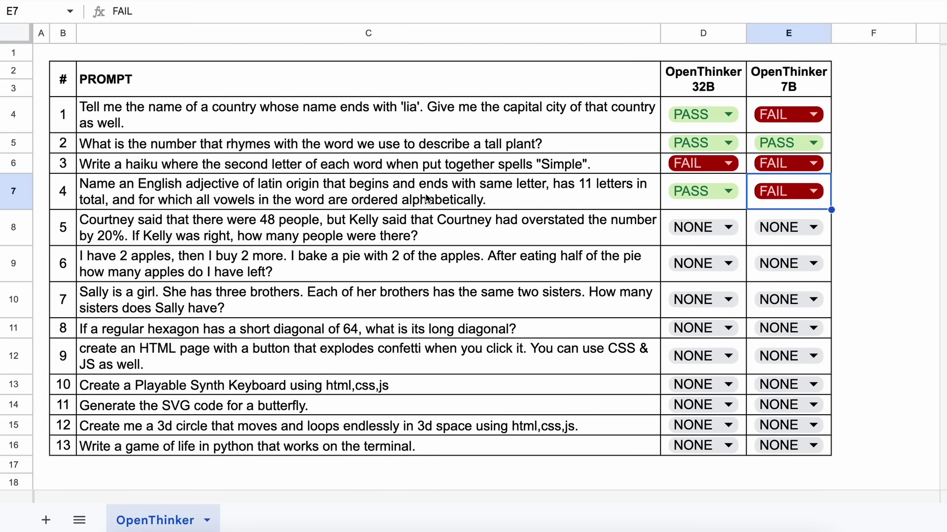
pyautogui.click(93, 225)
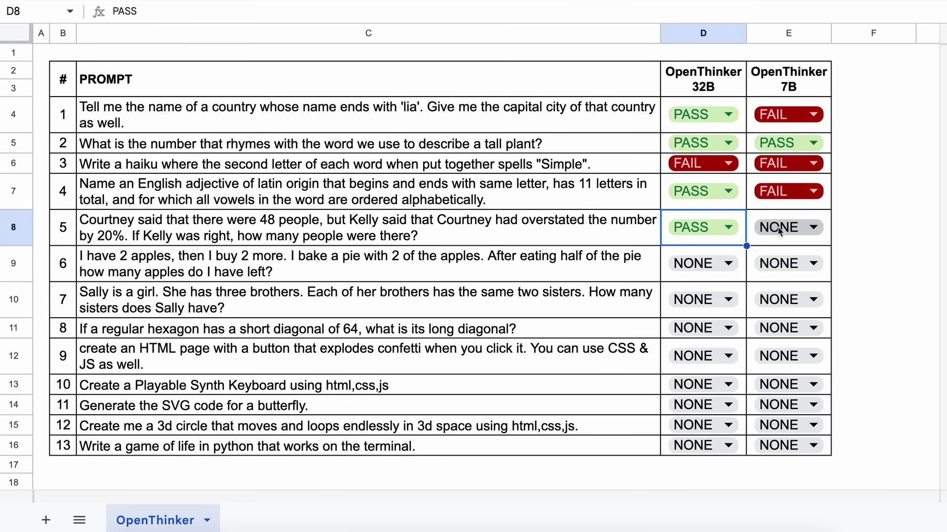
# - Set E8 to PASS for OpenThinker 7B on prompt 5, then select the apples prompt in C9
pyautogui.click(779, 229)
pyautogui.click(771, 262)
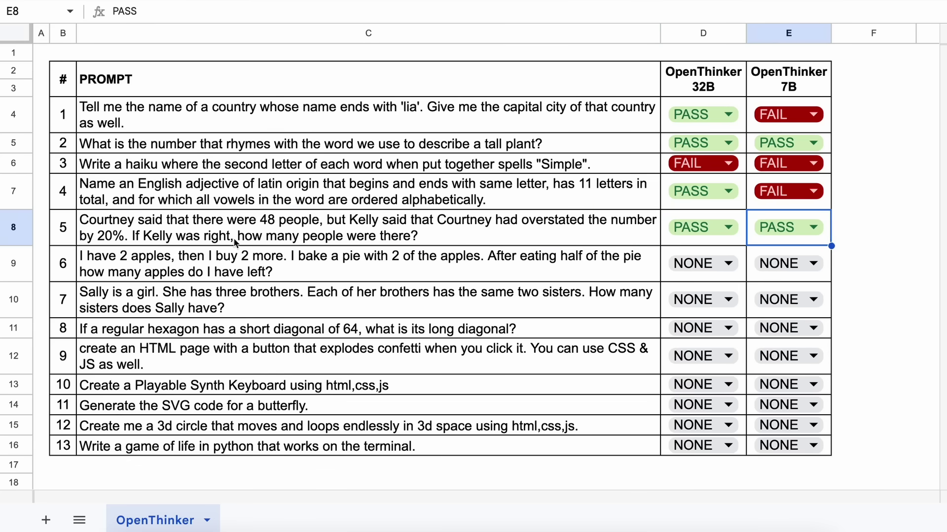
pyautogui.click(82, 263)
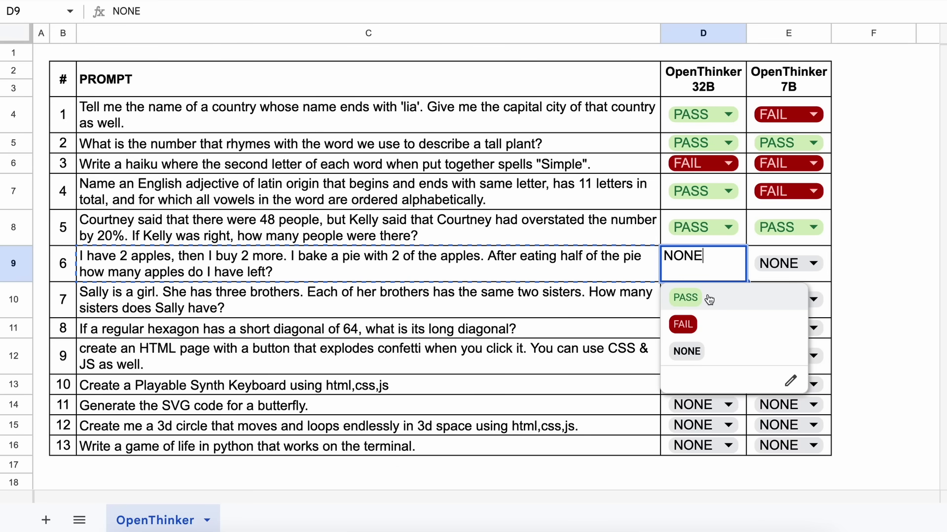
# - Mark apple prompt 6 PASS for 32B and FAIL for 7B, then select the Sally prompt in C10
pyautogui.click(709, 300)
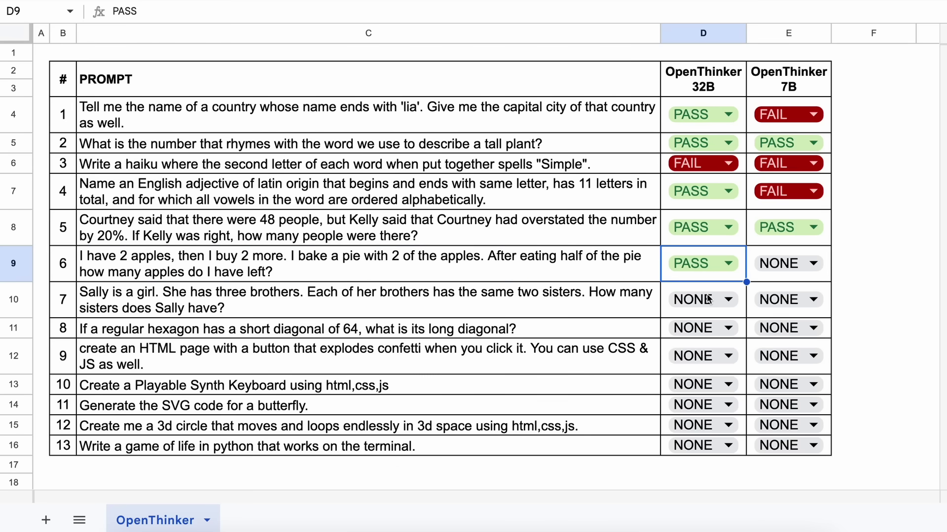
pyautogui.click(774, 267)
pyautogui.click(788, 321)
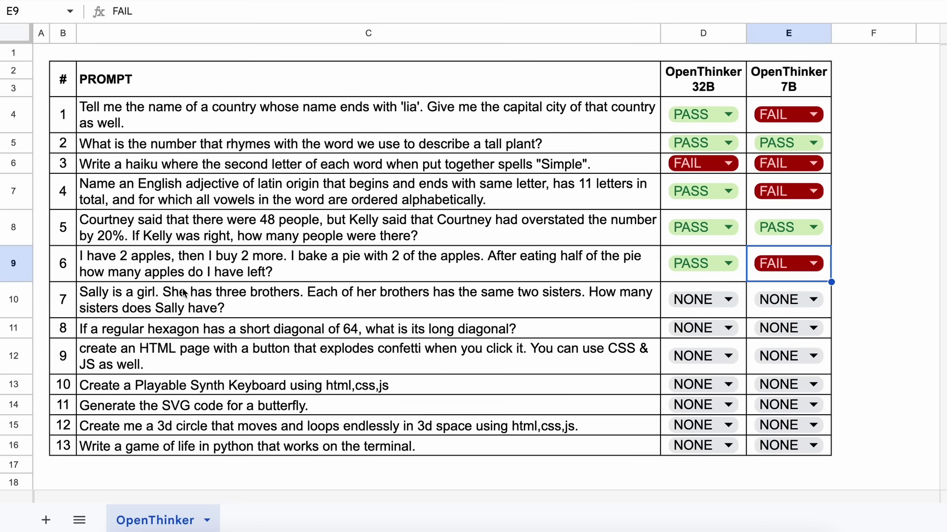
pyautogui.click(120, 299)
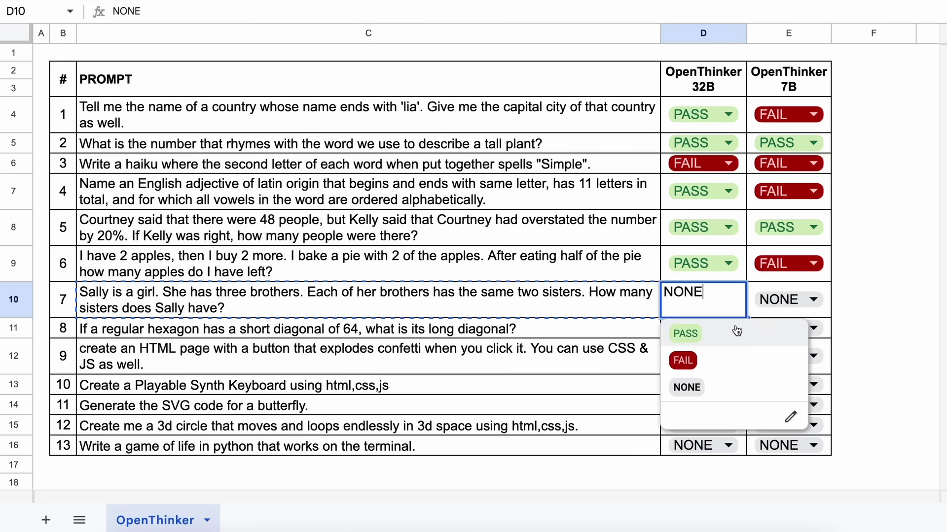
# - Set D10 and E10 to PASS for the Sally sisters prompt, then select the hexagon prompt in C11
pyautogui.click(737, 331)
pyautogui.click(791, 301)
pyautogui.click(798, 335)
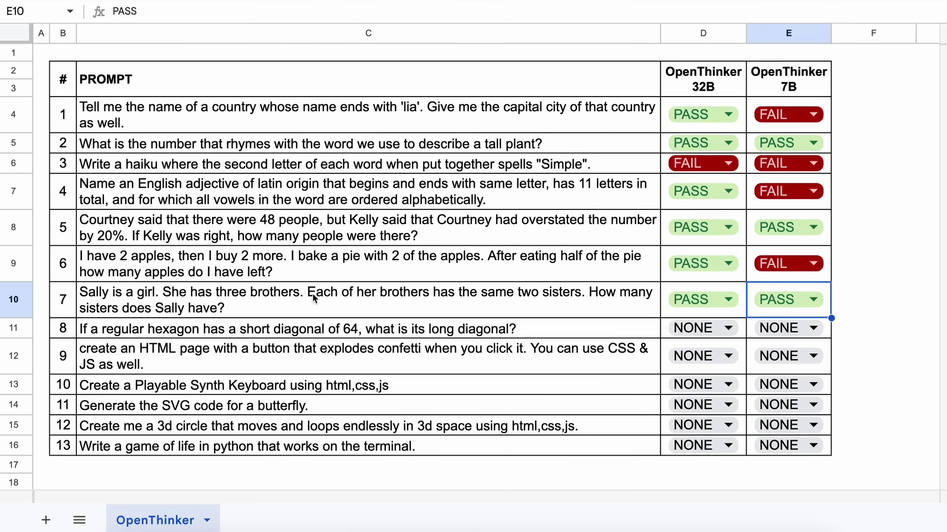
pyautogui.click(84, 336)
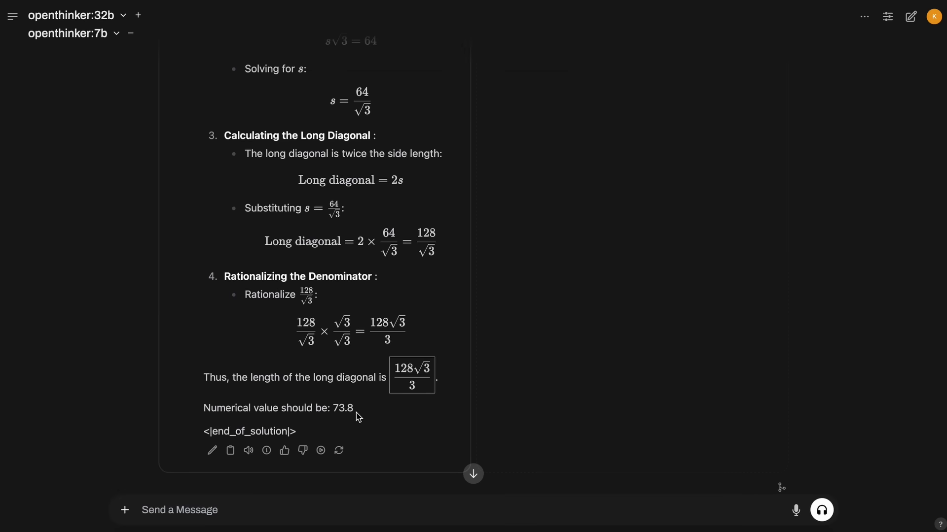
# - Highlight each model's final hexagon diagonal answer, 128√3/3 (about 73.89), in the side-by-side replies
pyautogui.moveTo(362, 408); pyautogui.dragTo(203, 405)
pyautogui.scroll(7, 291, 383)
pyautogui.scroll(15, 291, 382)
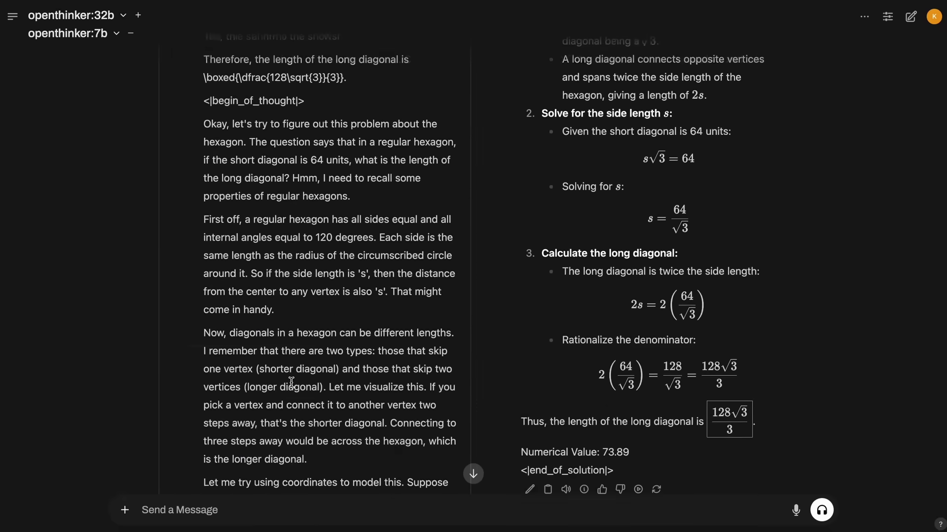
pyautogui.scroll(-8, 615, 178)
pyautogui.scroll(3, 615, 178)
pyautogui.moveTo(648, 187); pyautogui.dragTo(547, 74)
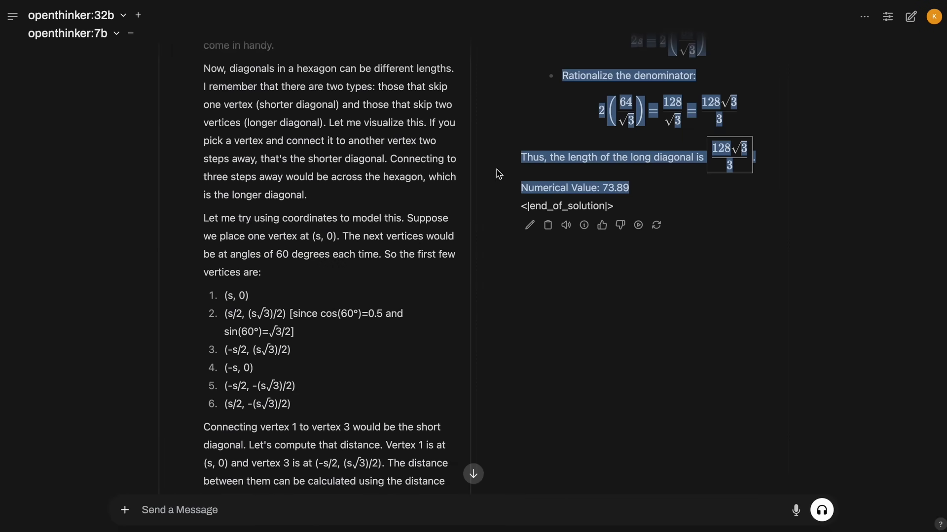
pyautogui.scroll(20, 542, 168)
pyautogui.scroll(-20, 542, 168)
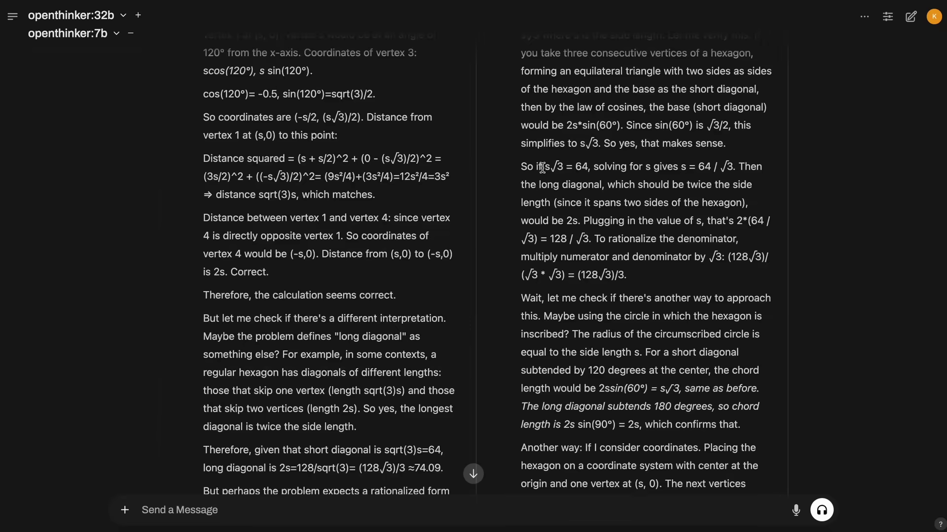
pyautogui.scroll(3, 544, 171)
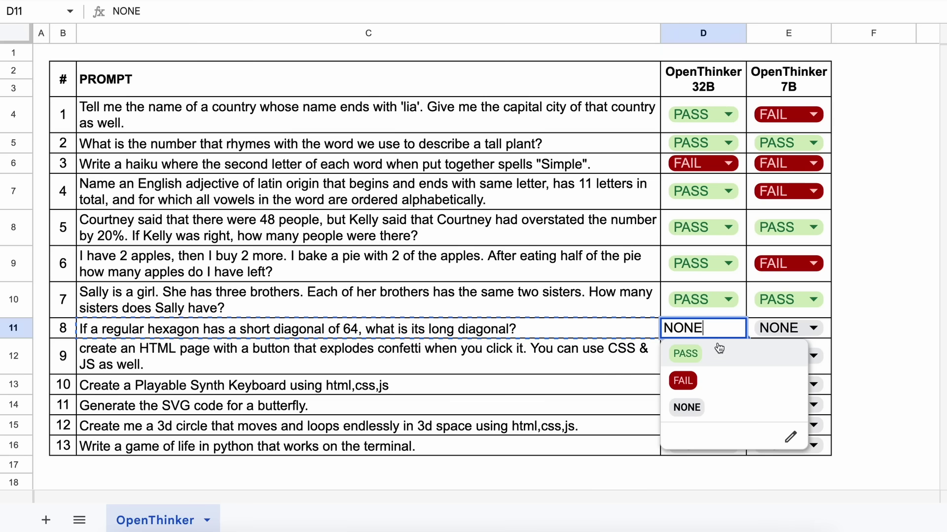
# - Set D11 and E11 to PASS for the hexagon prompt, then select the confetti HTML prompt in C12
pyautogui.click(718, 354)
pyautogui.click(789, 329)
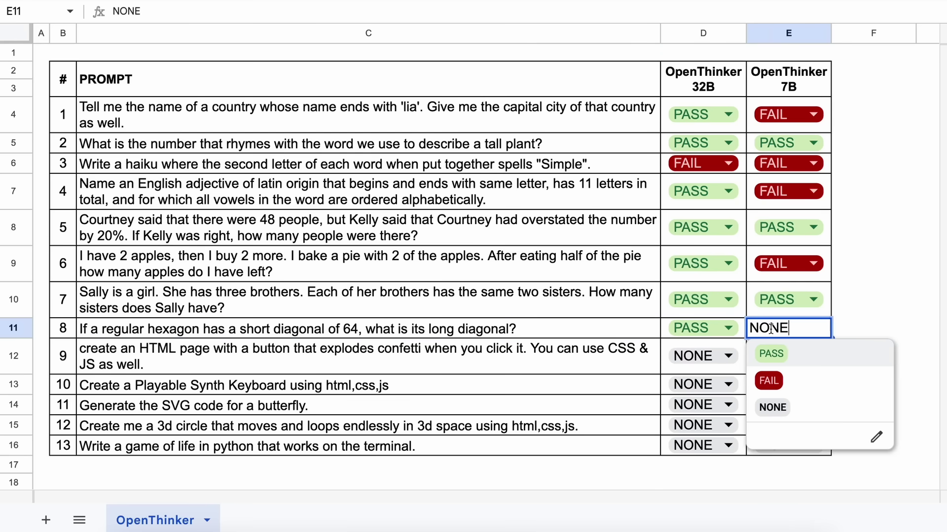
pyautogui.click(784, 355)
pyautogui.click(90, 356)
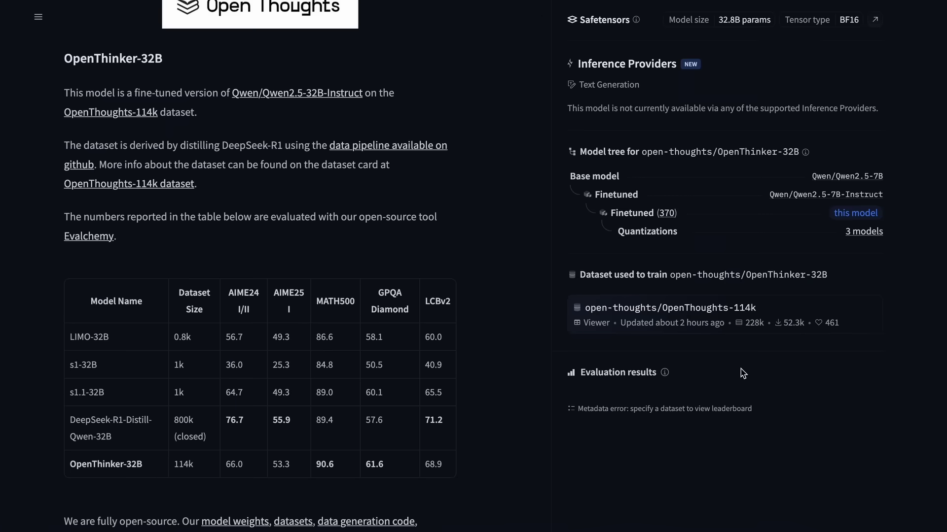
pyautogui.scroll(-5, 485, 347)
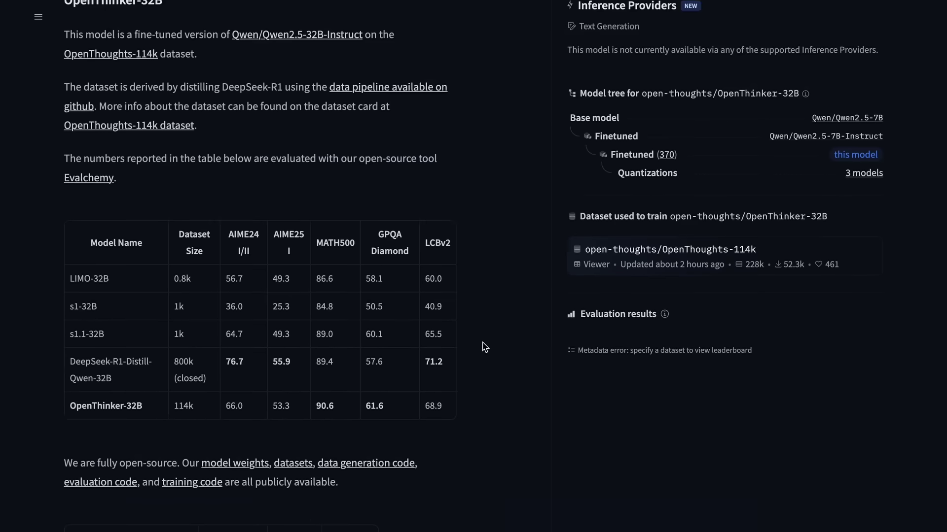
pyautogui.scroll(-6, 485, 348)
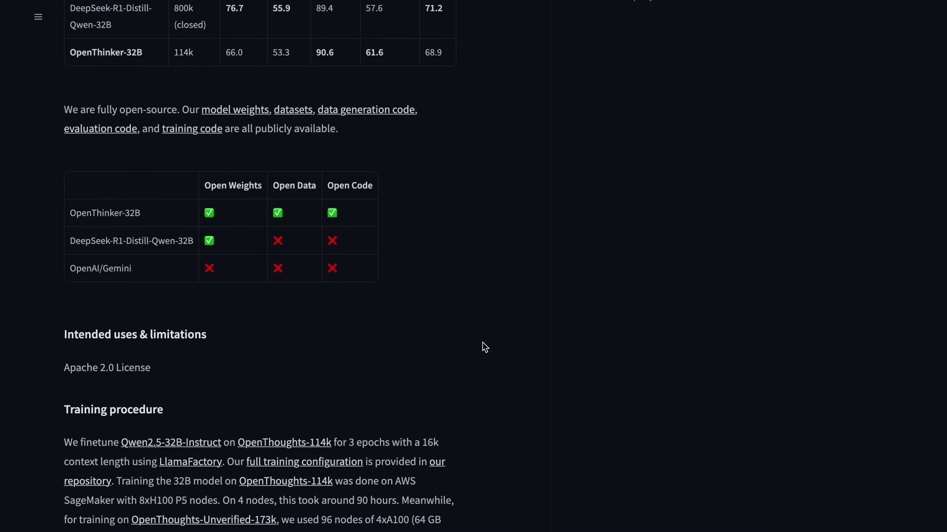
pyautogui.scroll(-7, 485, 348)
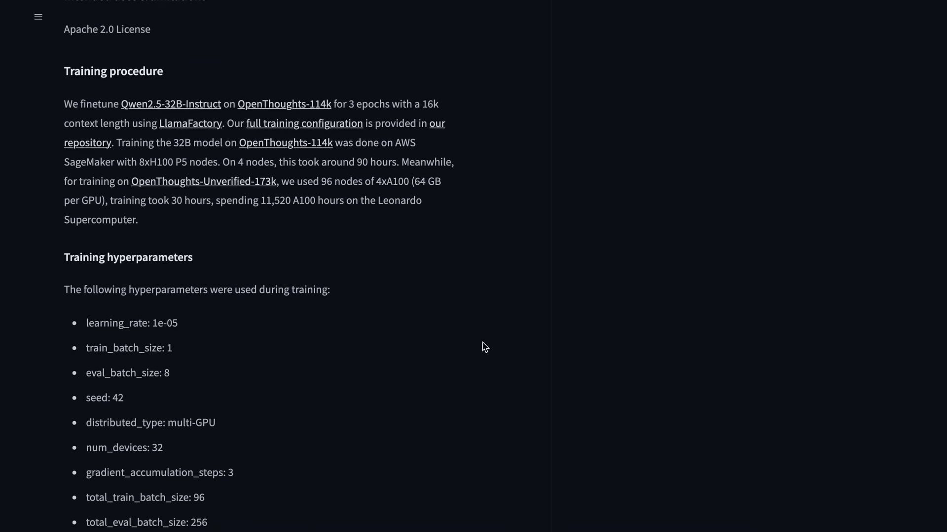
pyautogui.scroll(-9, 485, 347)
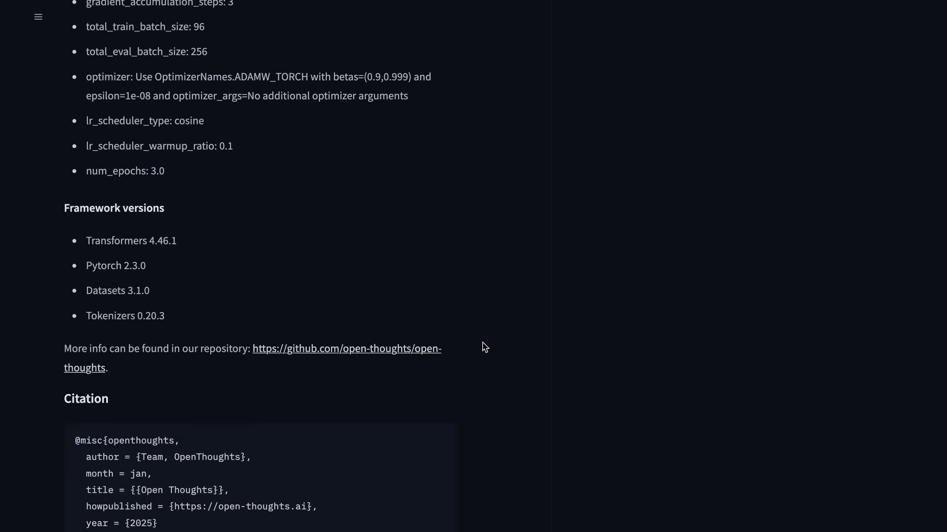
pyautogui.scroll(-3, 485, 347)
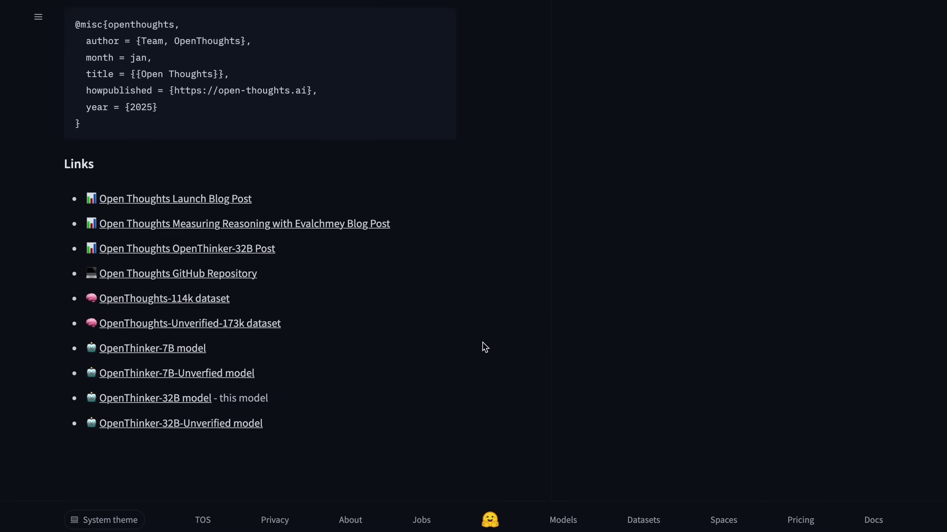
pyautogui.scroll(11, 485, 347)
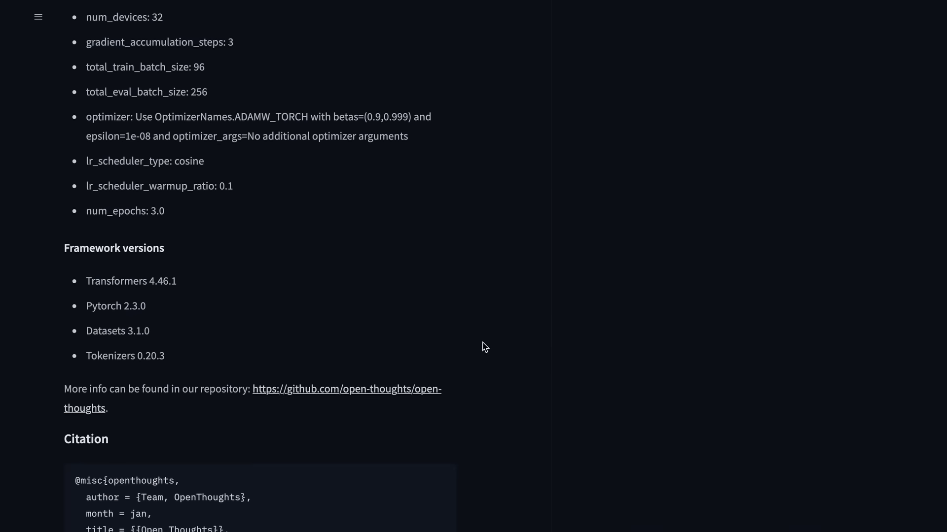
pyautogui.scroll(15, 485, 347)
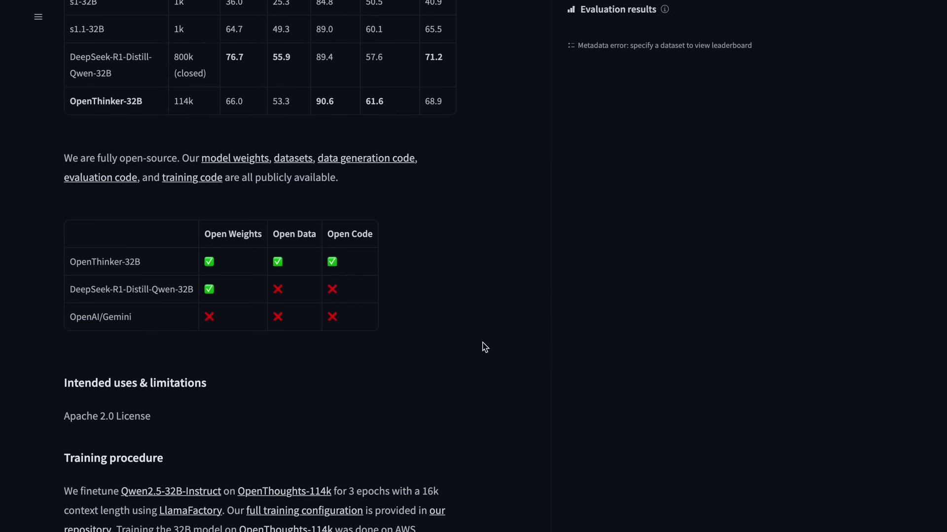
pyautogui.scroll(5, 485, 348)
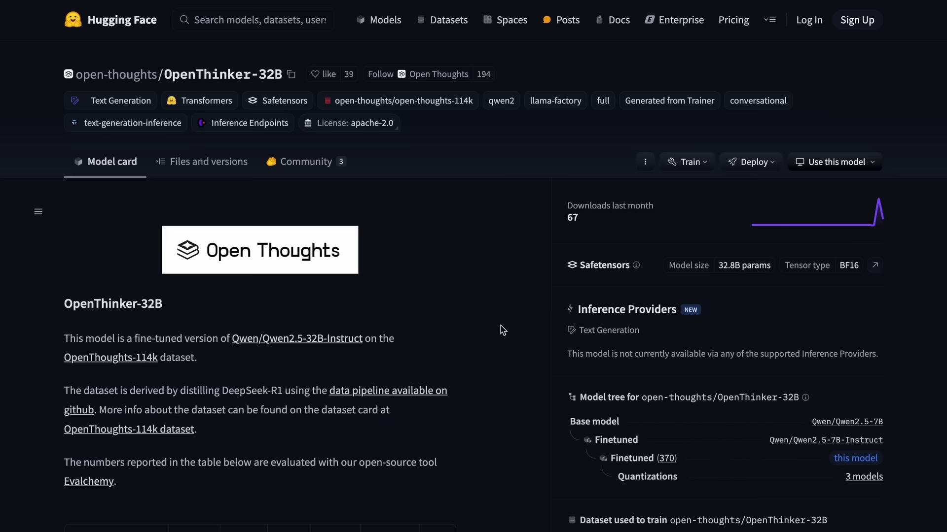
pyautogui.scroll(-5, 524, 349)
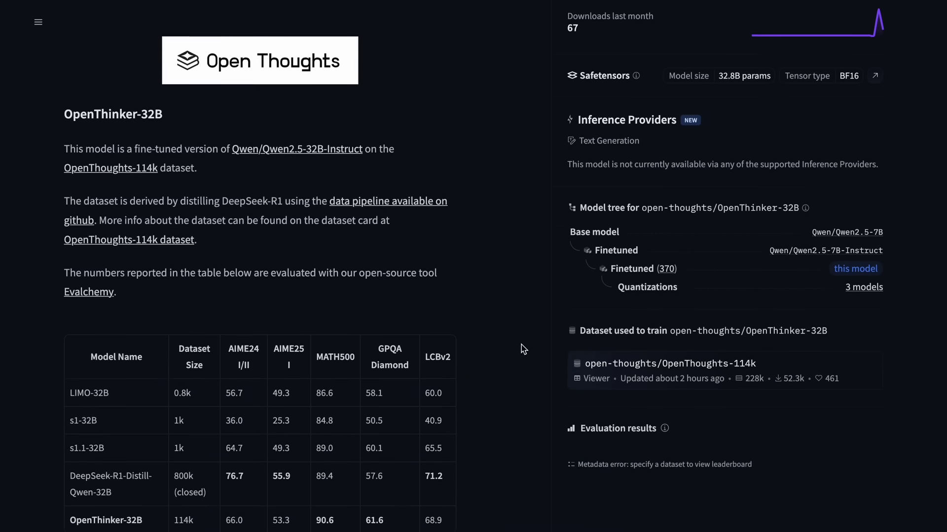
pyautogui.scroll(-7, 524, 349)
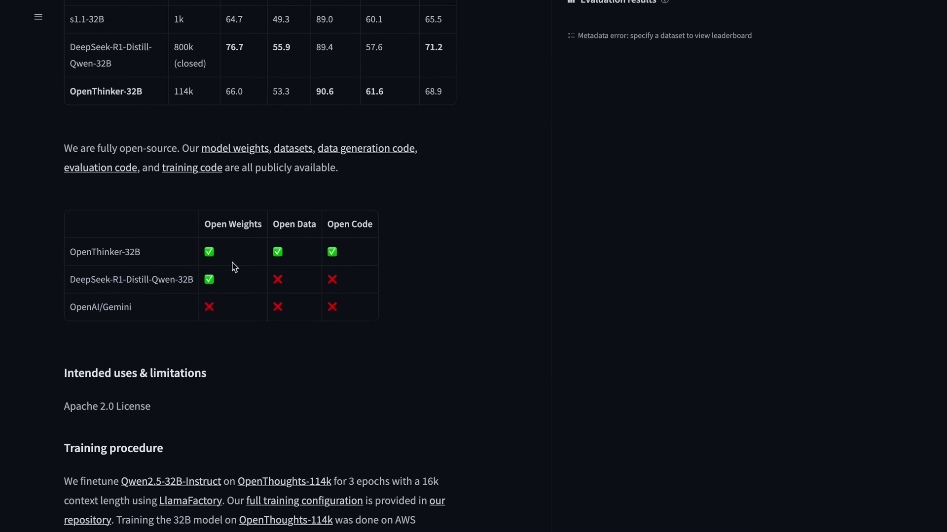
pyautogui.scroll(-1, 264, 300)
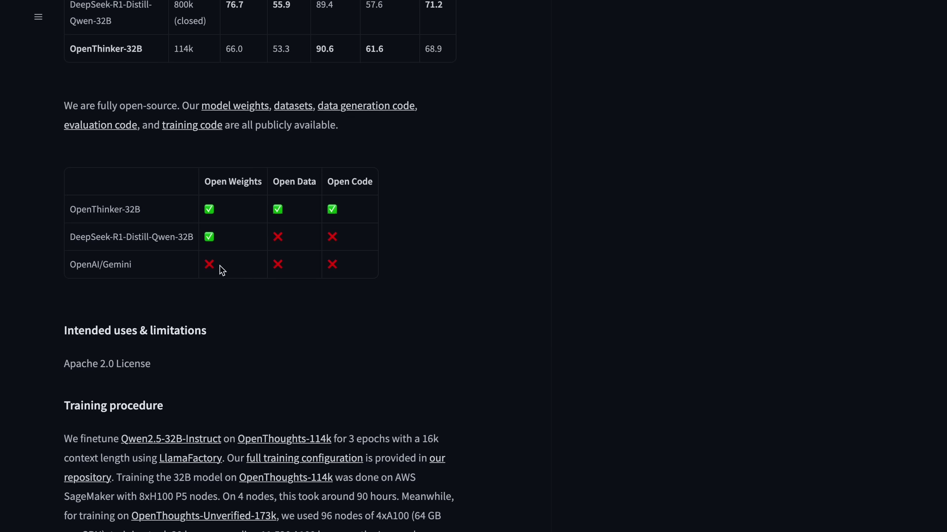
pyautogui.moveTo(70, 205); pyautogui.dragTo(331, 207)
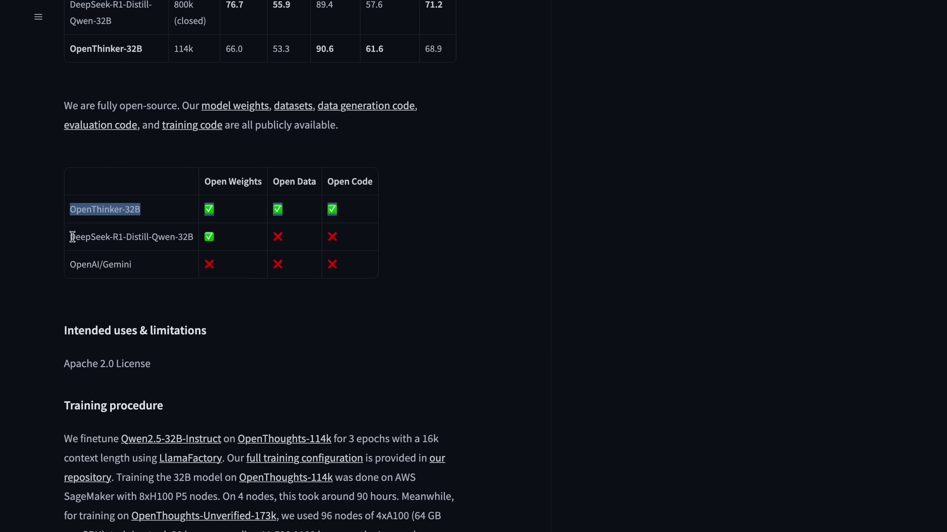
pyautogui.moveTo(72, 237); pyautogui.dragTo(383, 245)
pyautogui.click(384, 245)
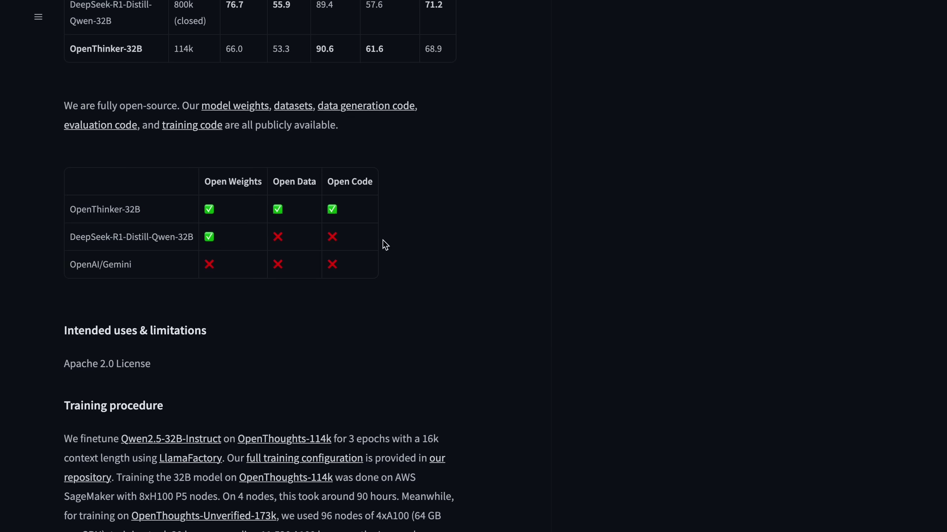
pyautogui.scroll(-7, 385, 245)
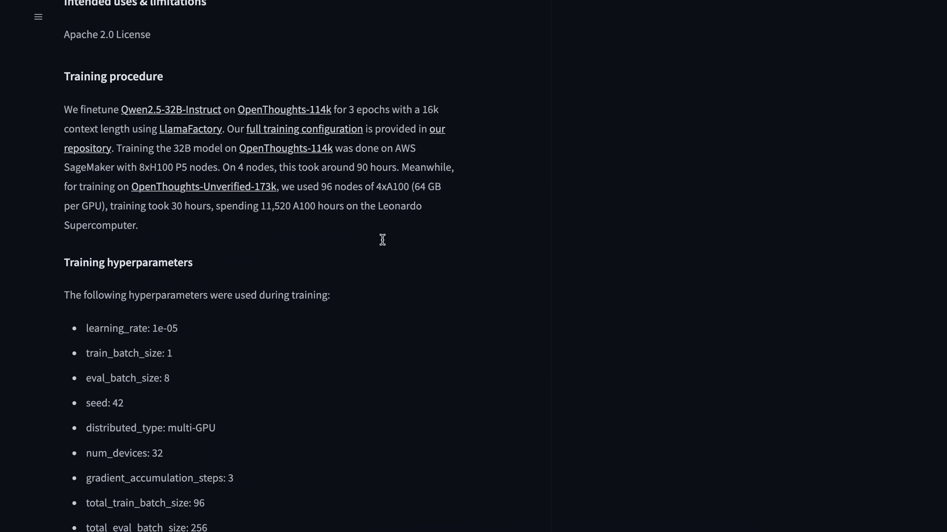
pyautogui.scroll(-10, 382, 240)
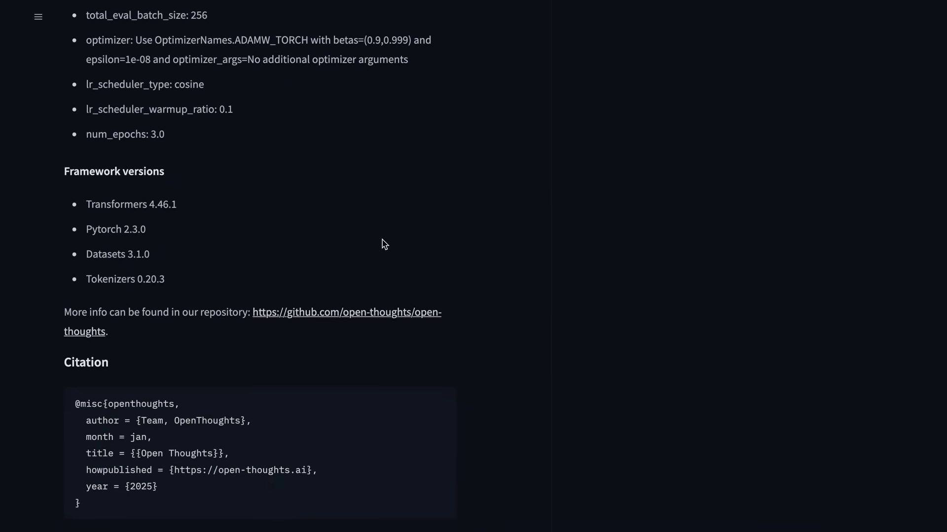
pyautogui.scroll(-3, 383, 245)
pyautogui.scroll(20, 382, 245)
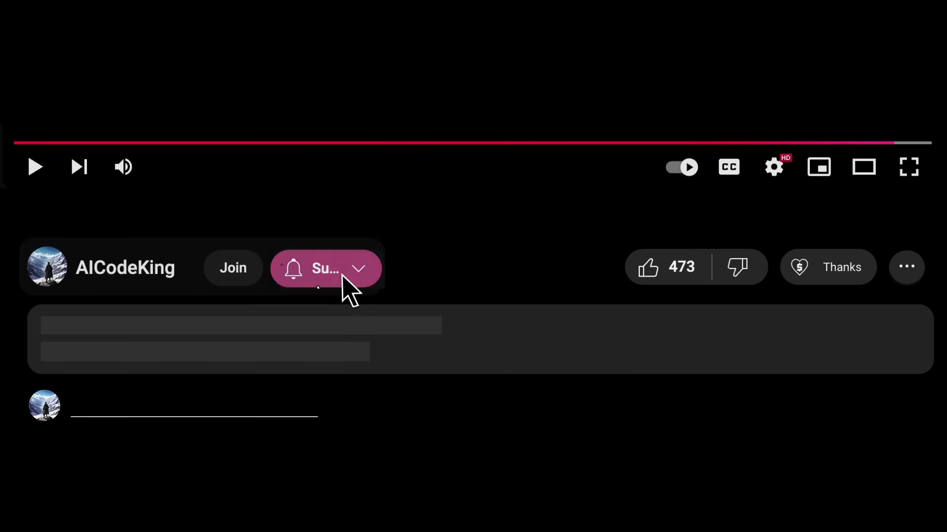
# - Subscribe to the channel, try a $10 Super Thanks tip, then view the membership tiers
pyautogui.click(675, 282)
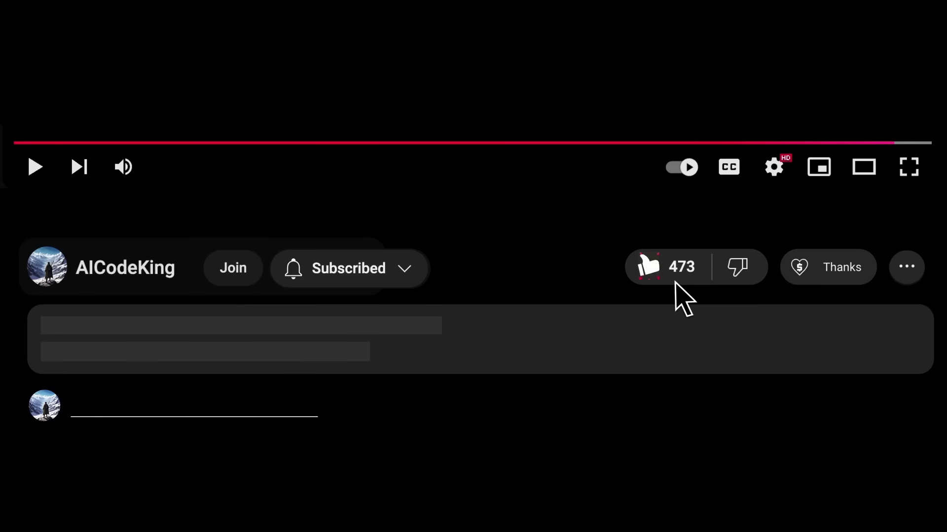
pyautogui.click(834, 281)
pyautogui.click(281, 313)
pyautogui.click(331, 312)
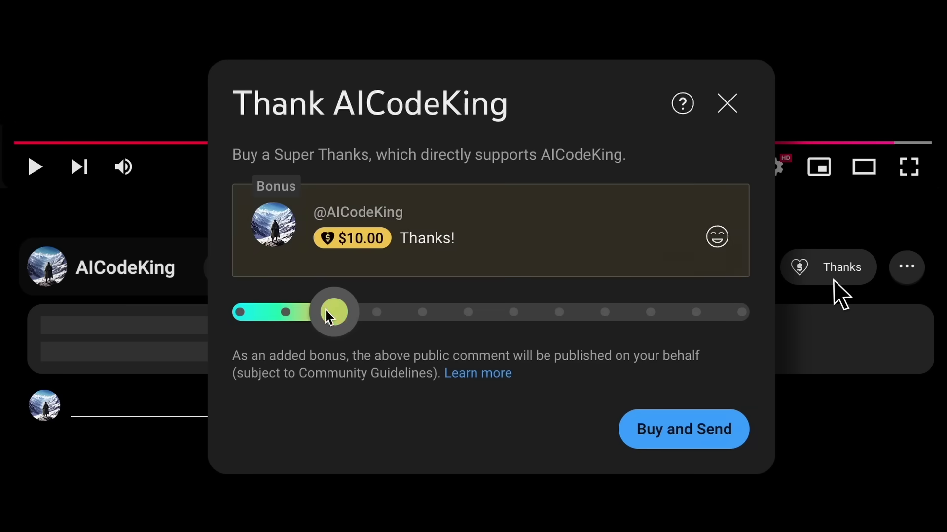
pyautogui.press('Escape')
pyautogui.click(236, 283)
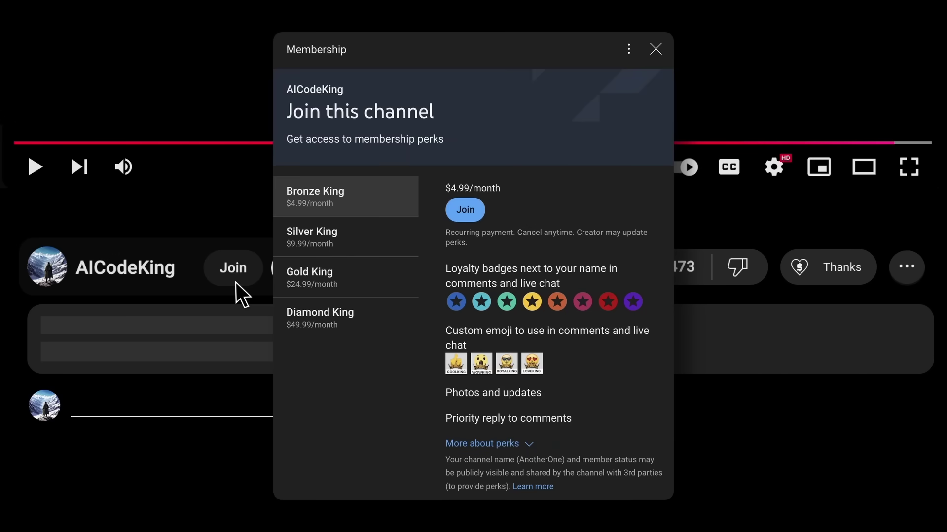